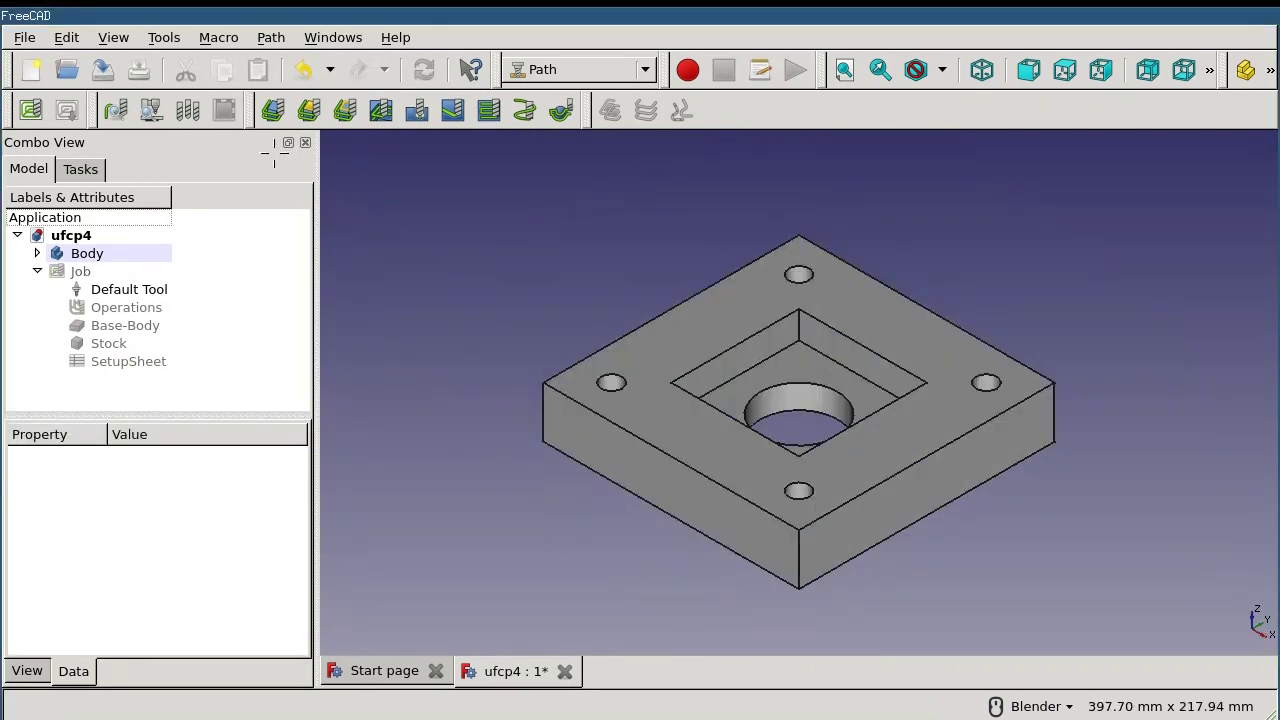
Try a Profile Faces operation around the outside of the plate's top face using the default tool
drag(264, 143, 387, 145)
mouse_move(184, 310)
mouse_down()
mouse_move(239, 305)
mouse_move(188, 310)
mouse_up()
click(669, 331)
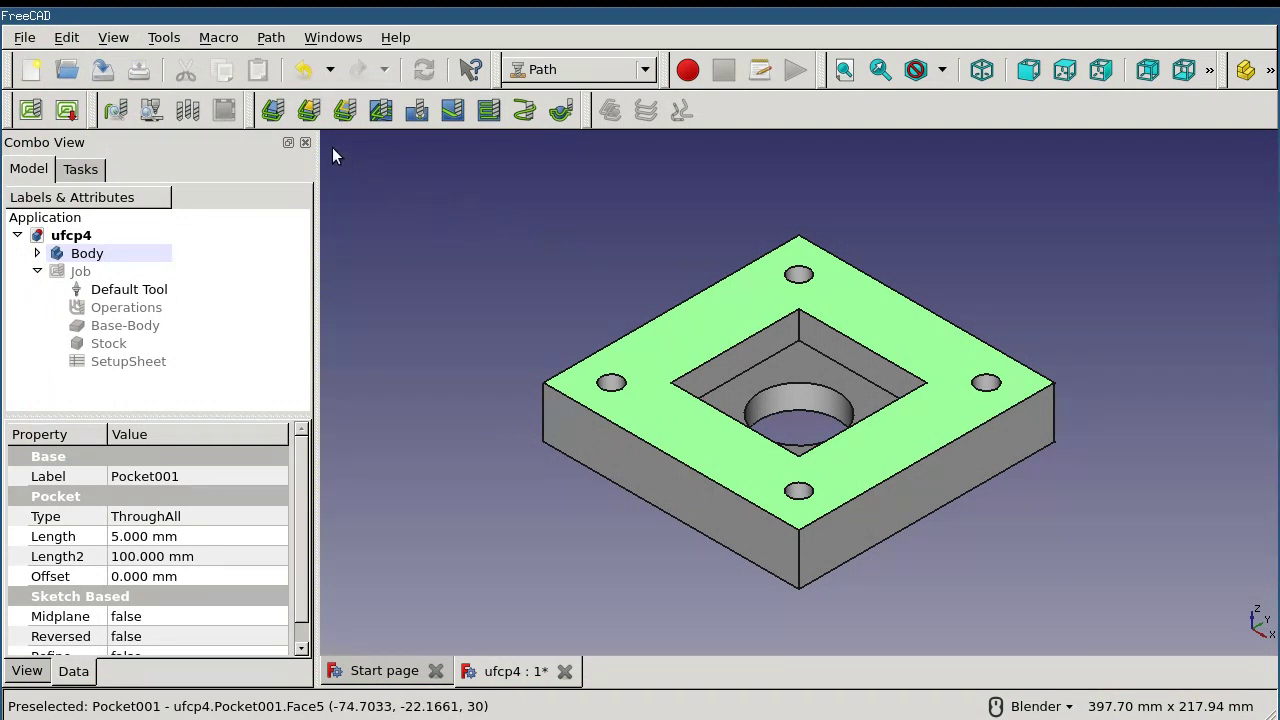
click(311, 111)
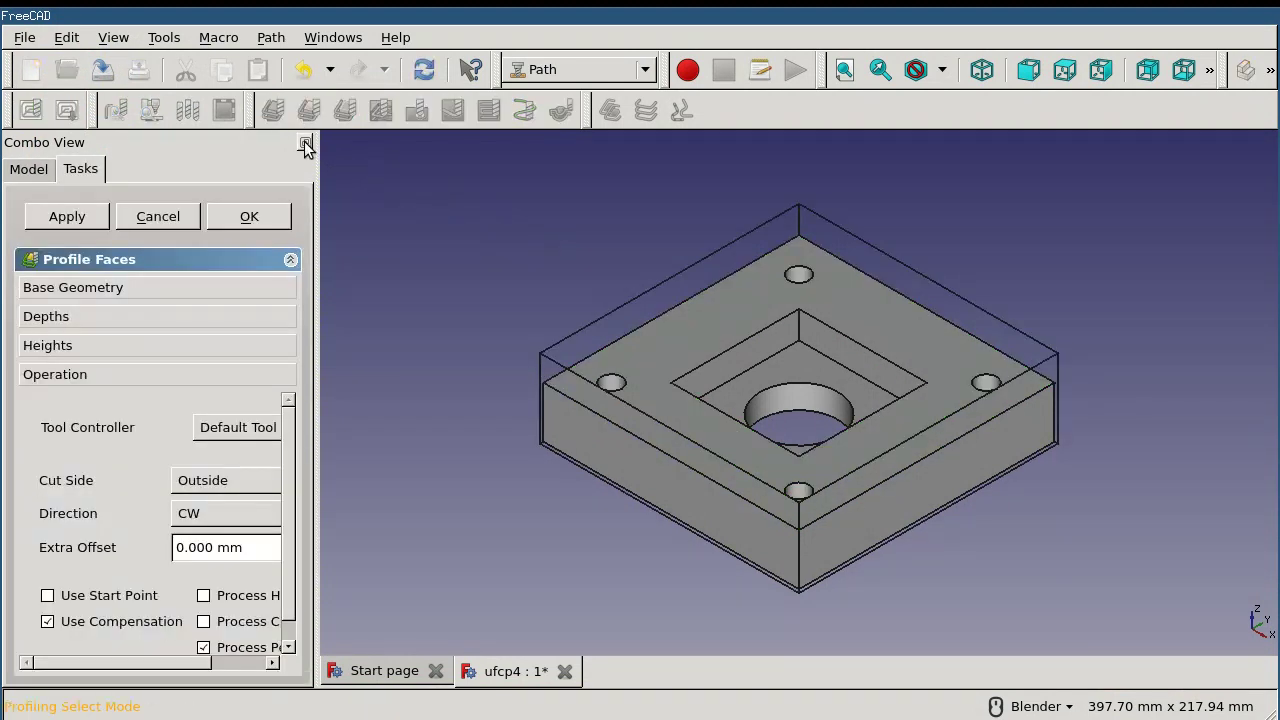
click(85, 214)
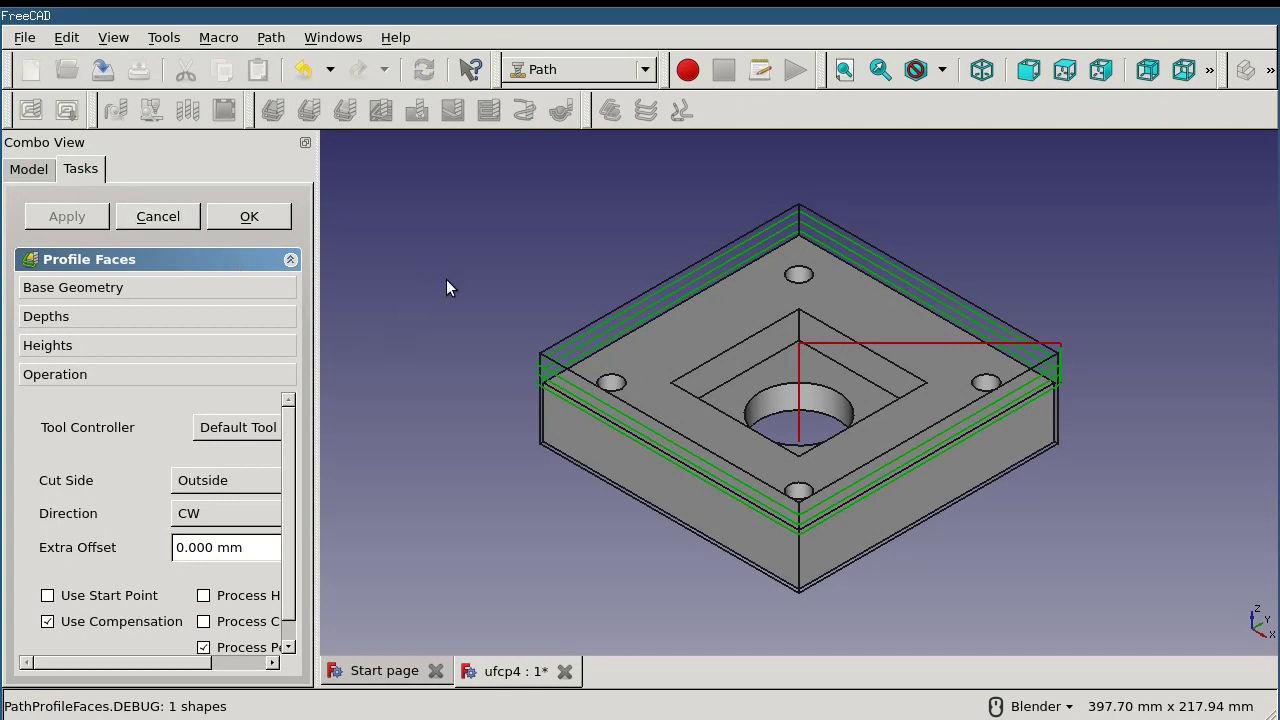
key(Escape)
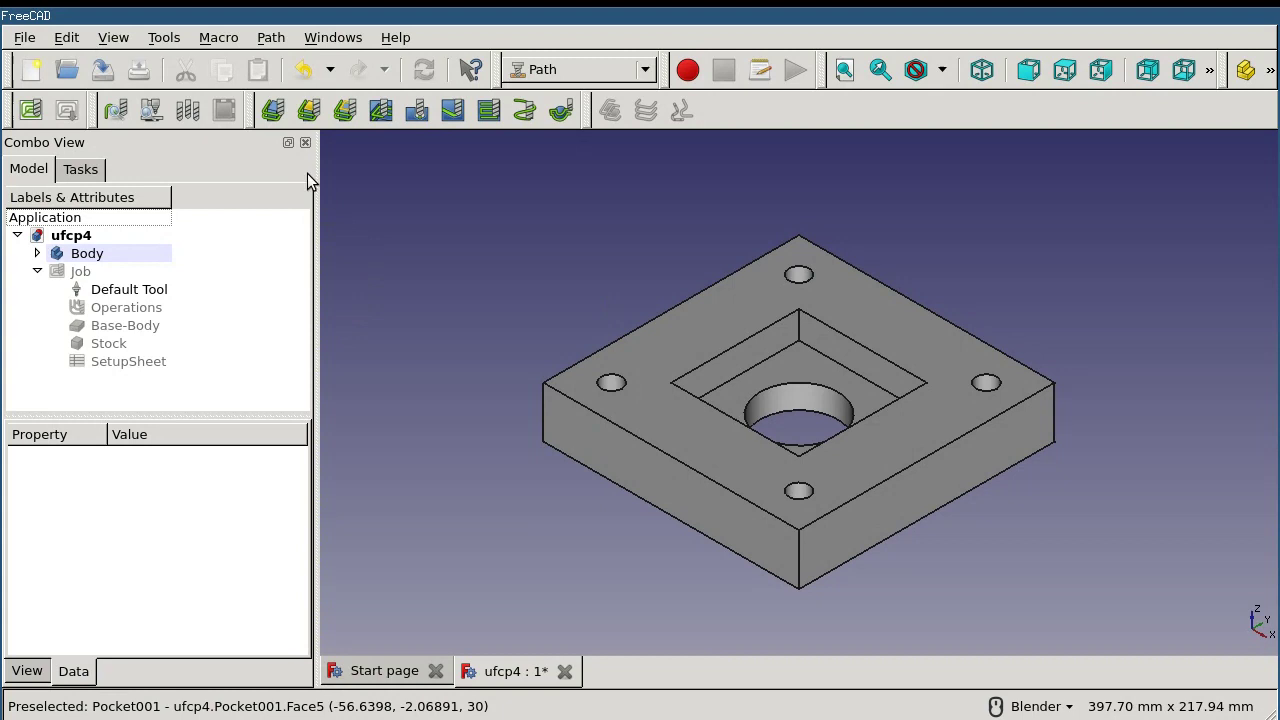
Add a Contour operation around the plate's outer boundary with the default settings
click(280, 116)
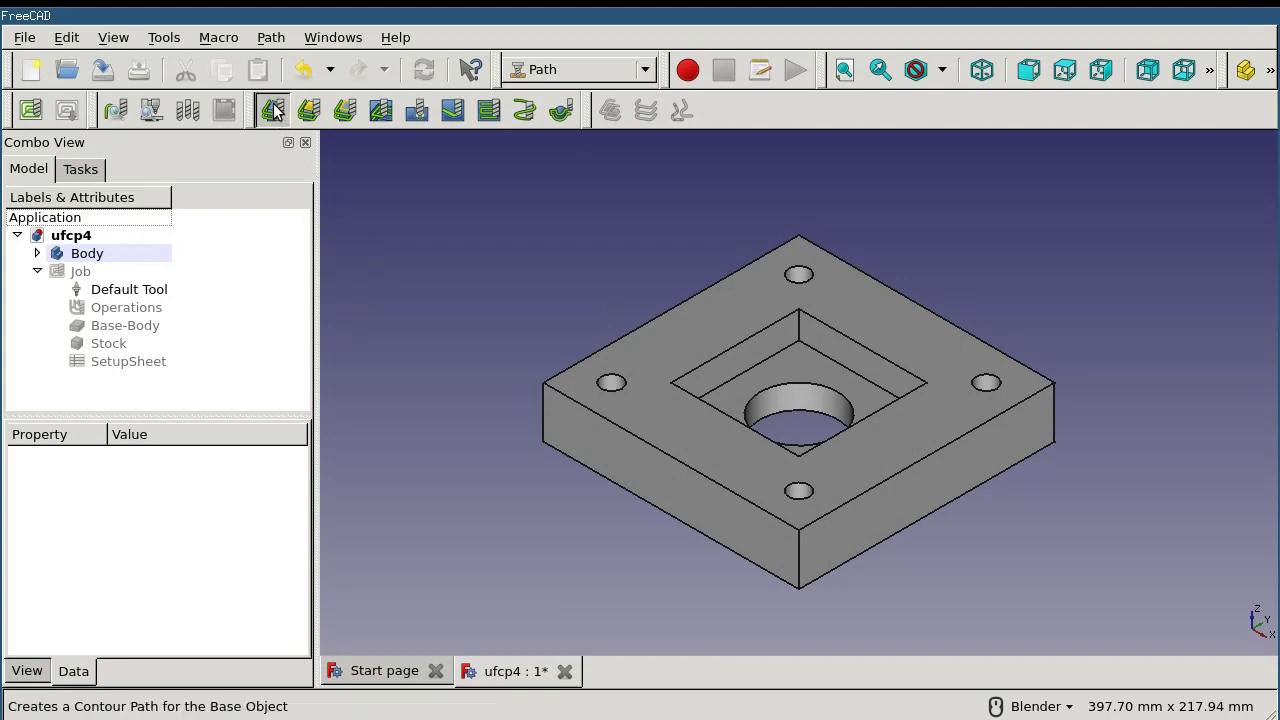
click(88, 218)
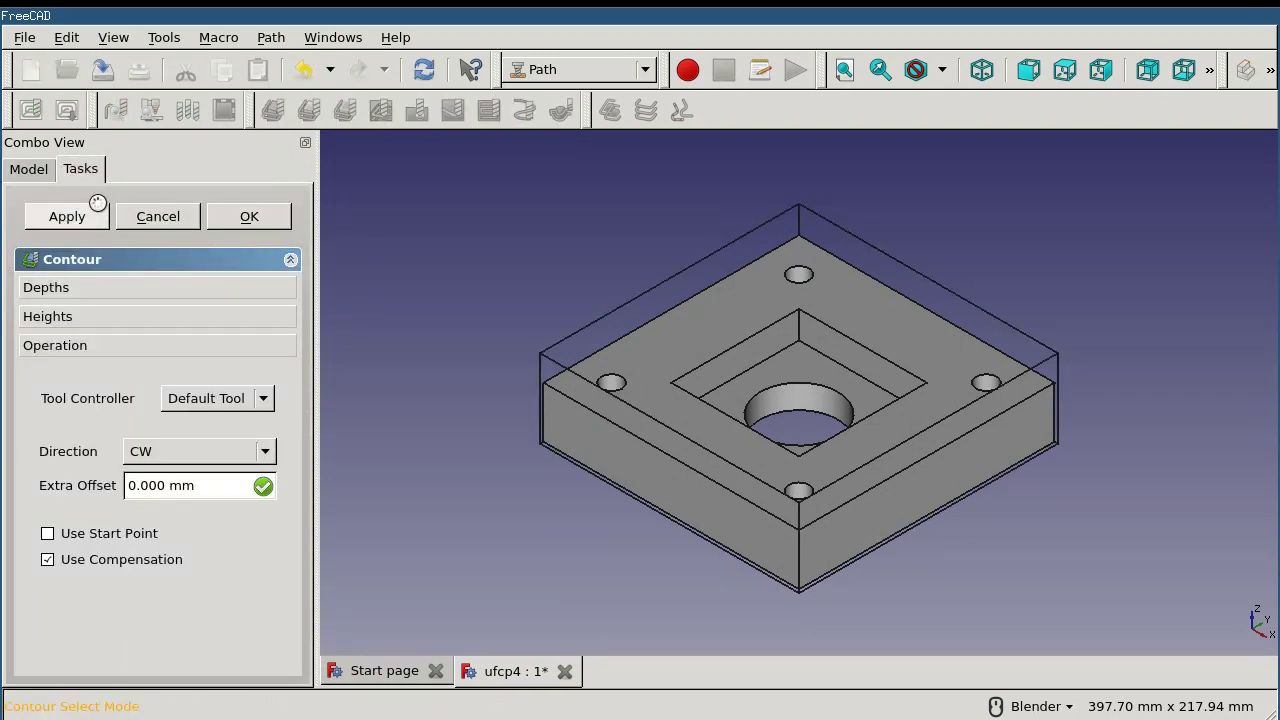
click(279, 222)
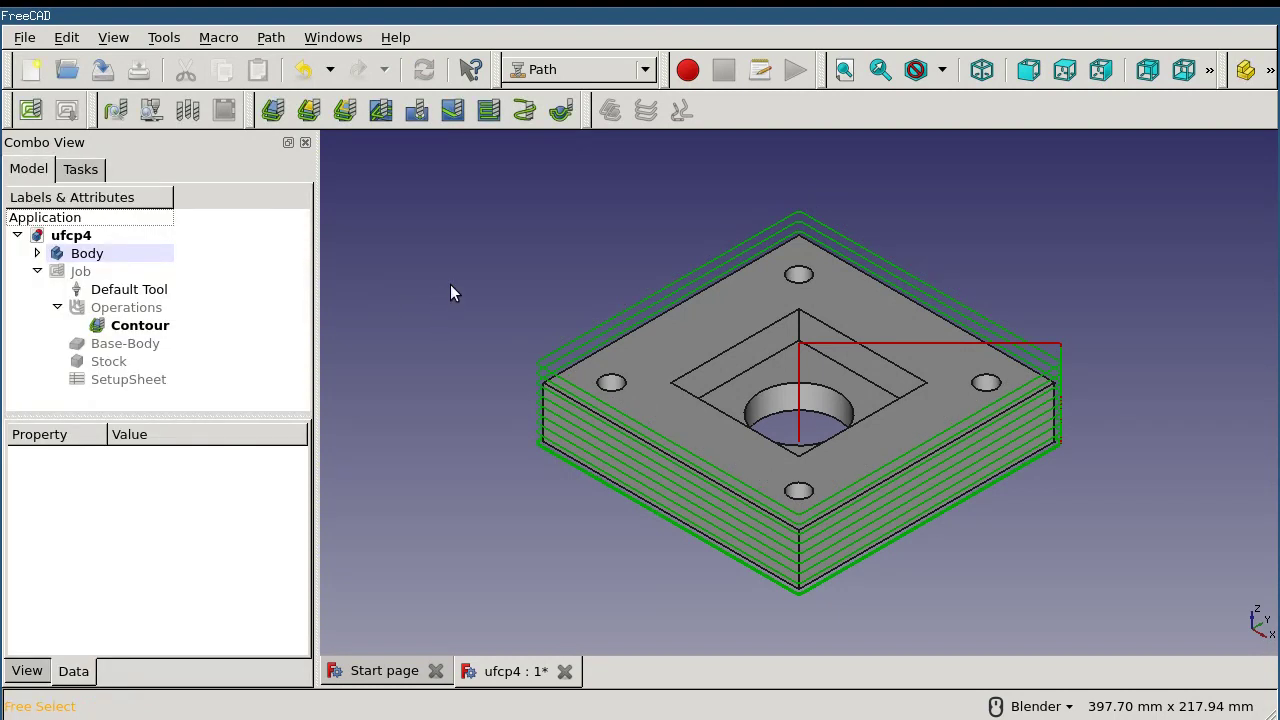
Add a MillFace operation with the default settings for the plate's base geometry
click(488, 112)
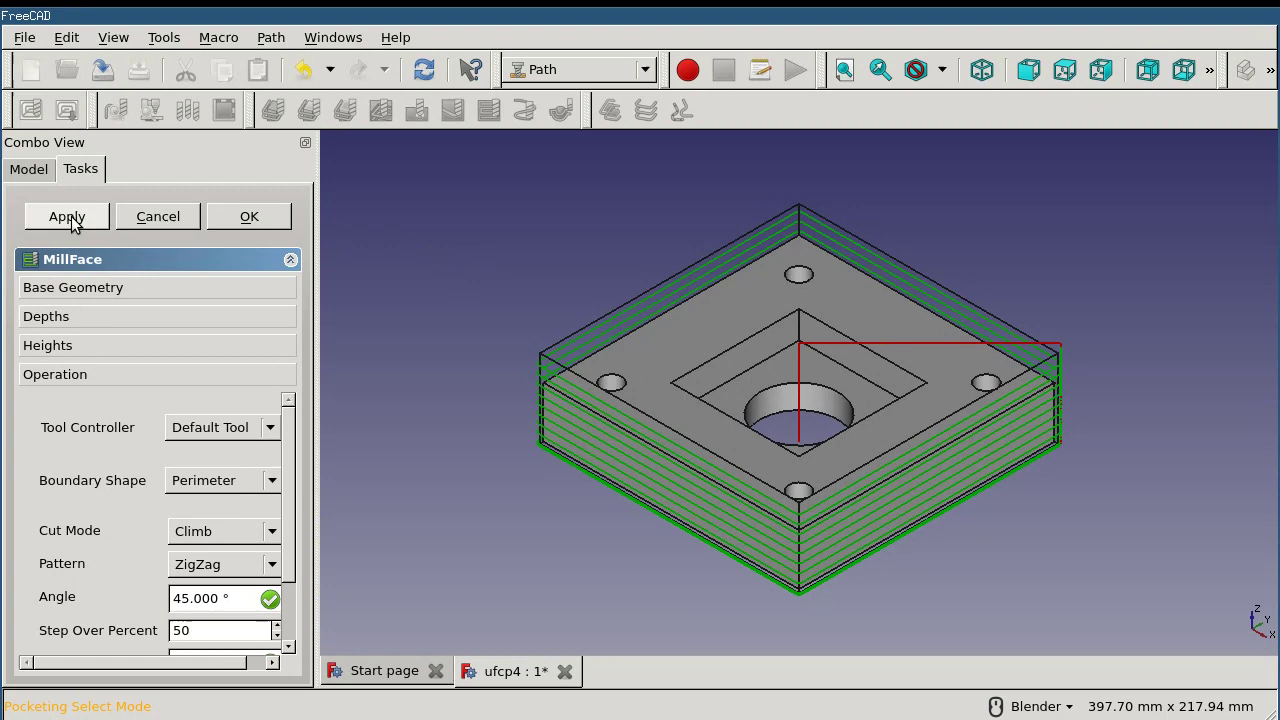
click(80, 216)
click(249, 216)
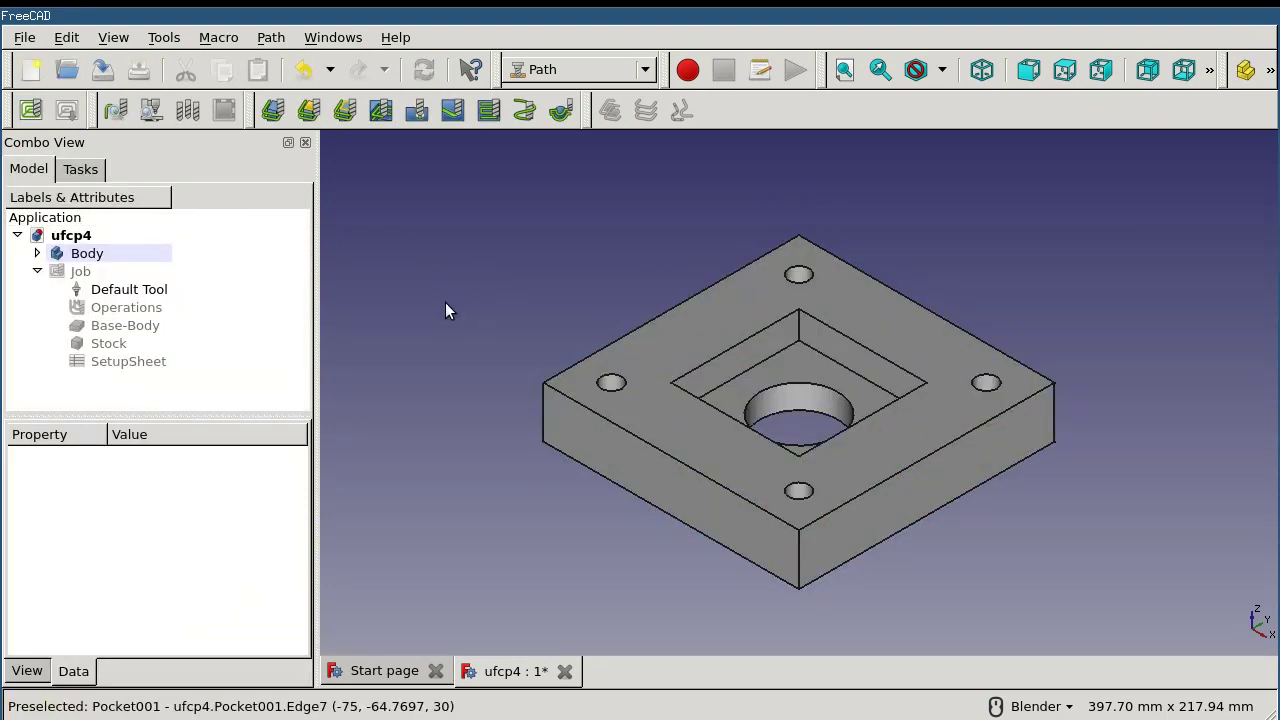
Add a Drilling operation without preselected geometry so the plate's four corner holes are picked automatically
click(416, 112)
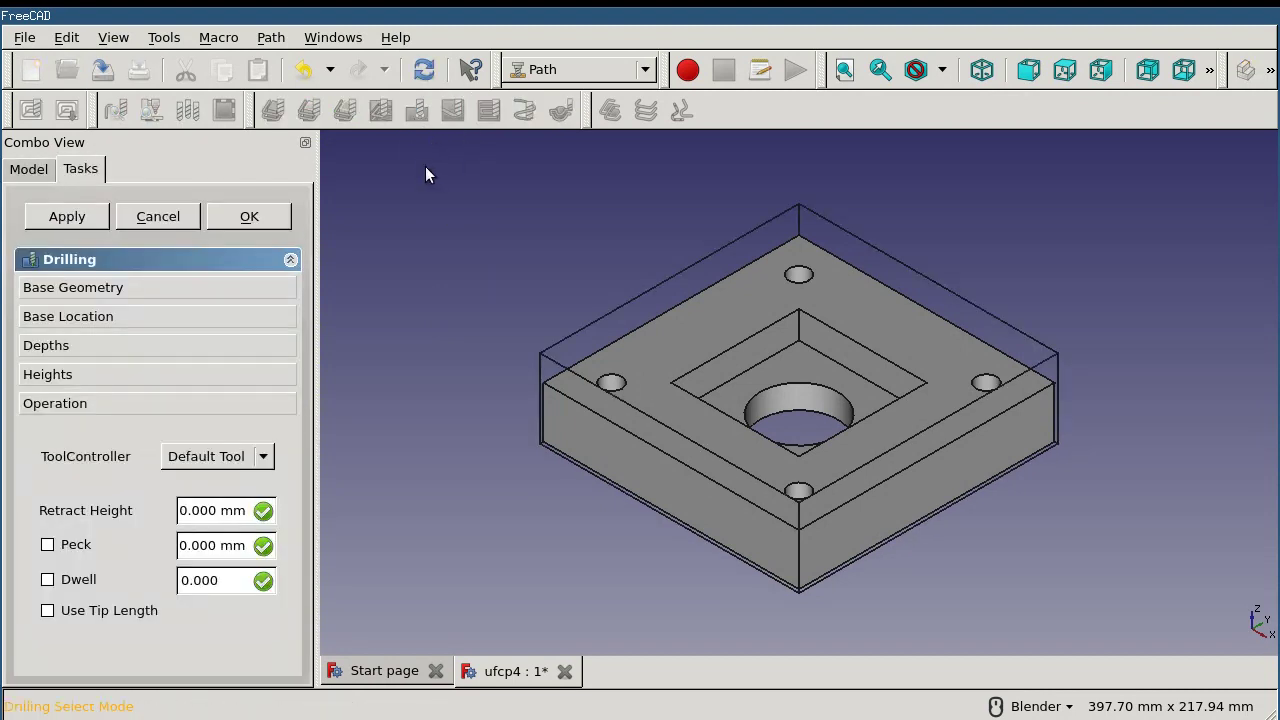
click(67, 217)
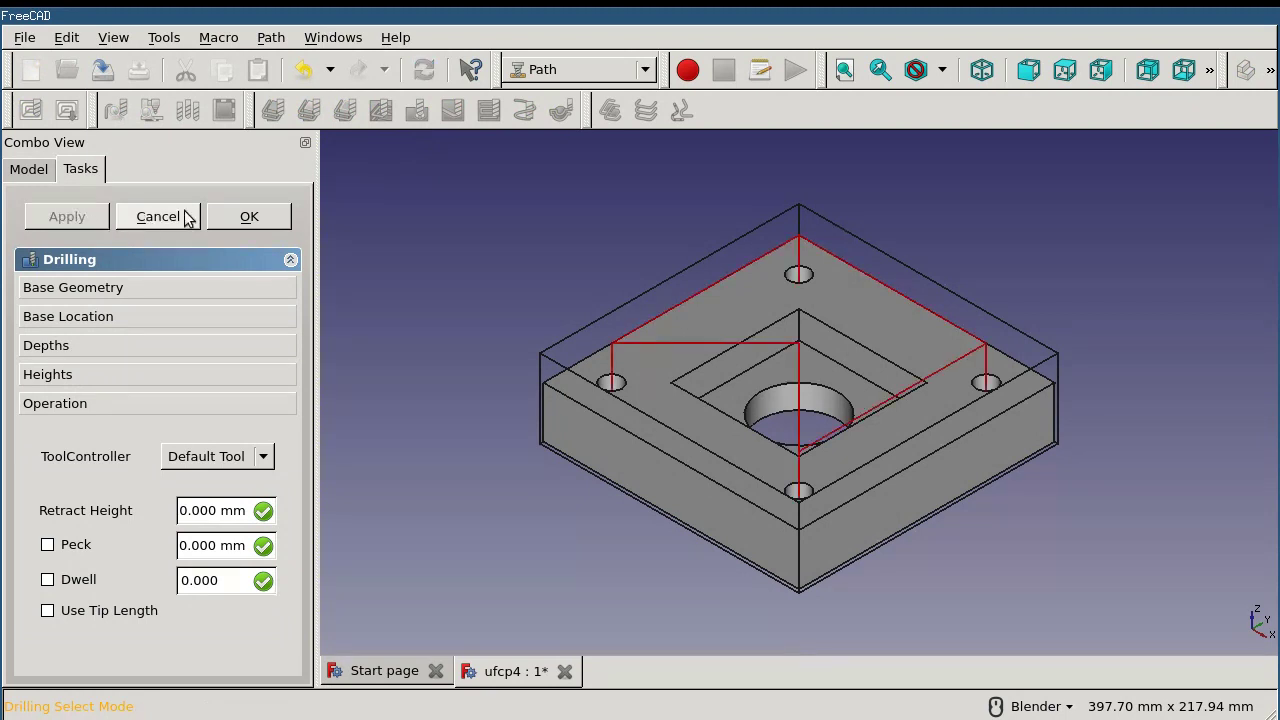
click(249, 218)
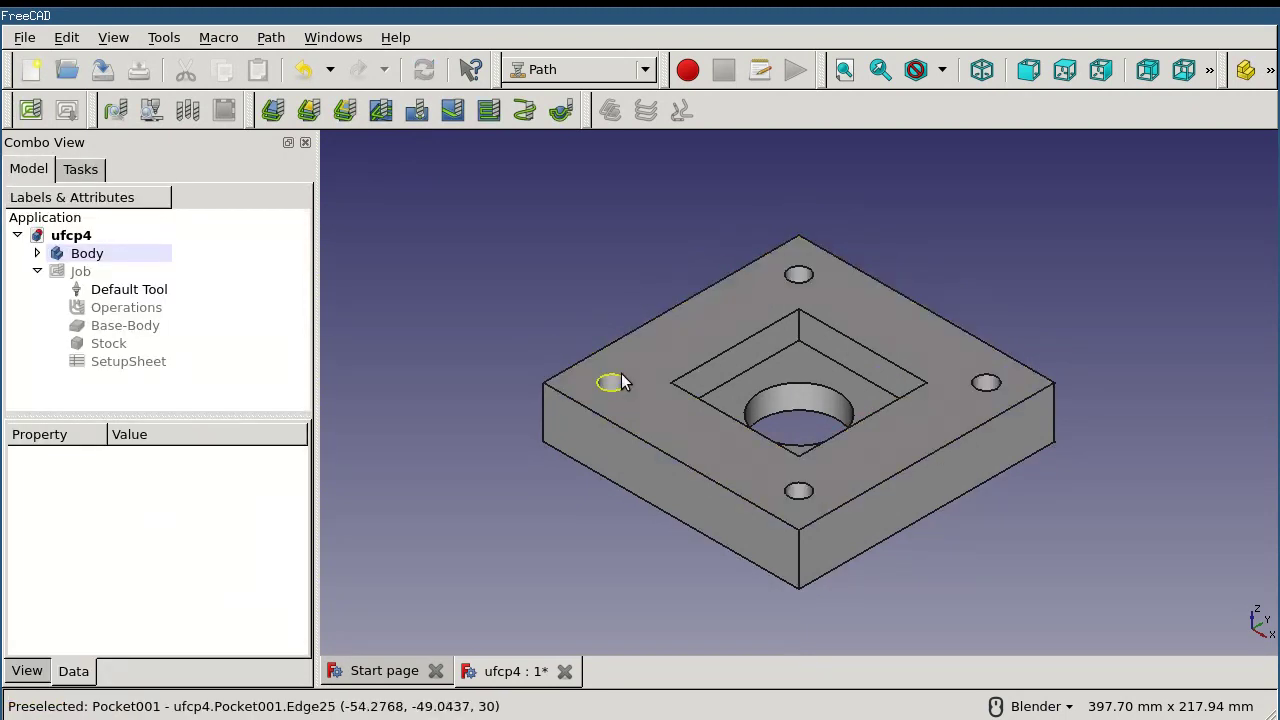
Add a Drilling operation limited to the selected edge of the single hole at the plate's left corner
click(618, 381)
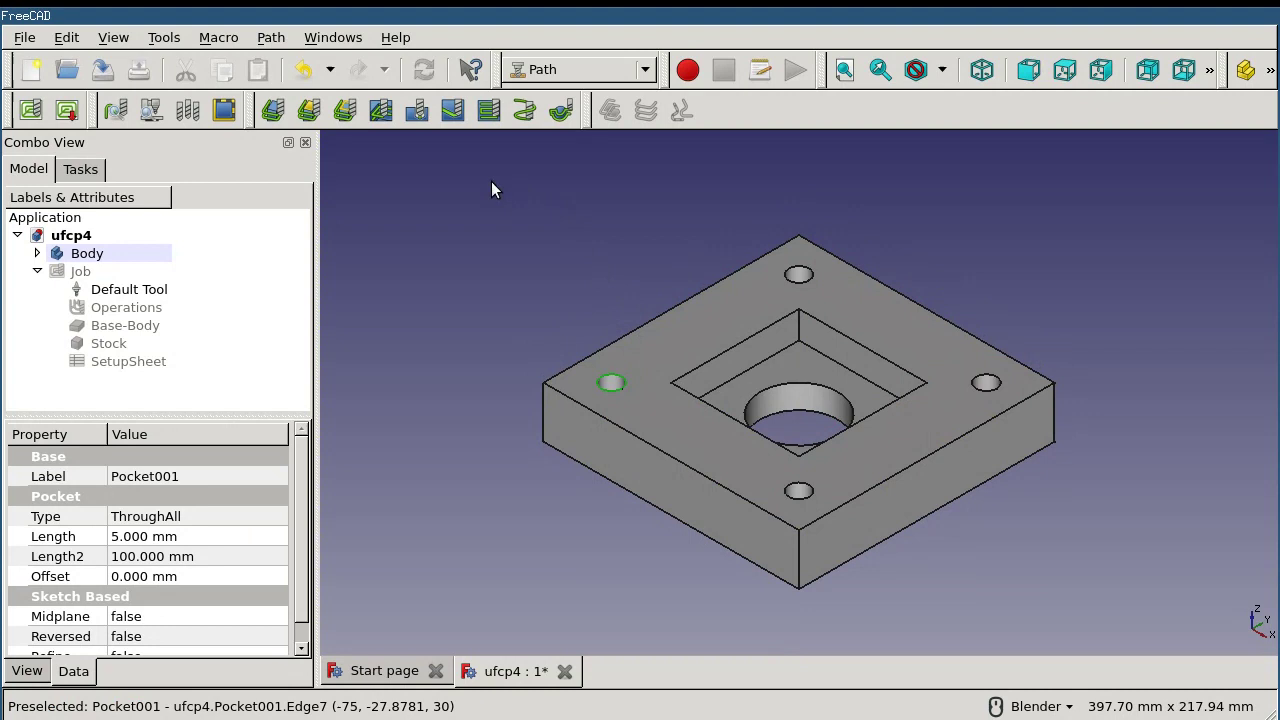
click(418, 113)
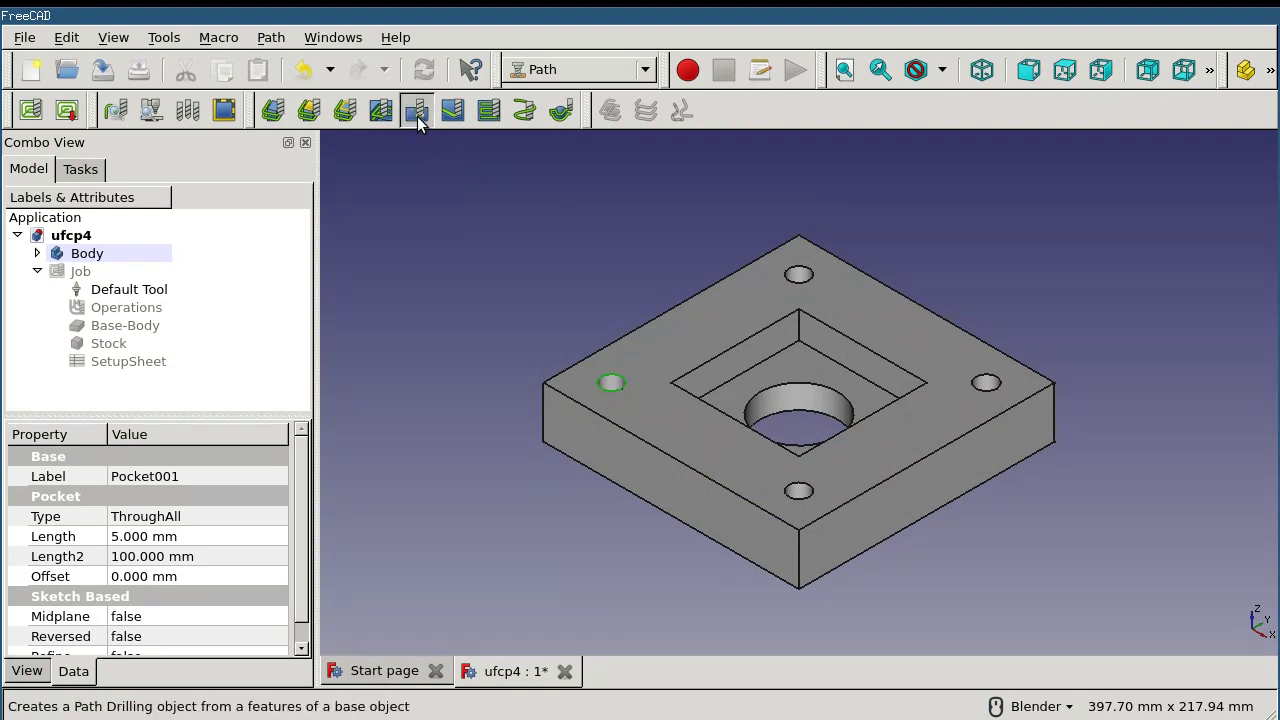
click(88, 216)
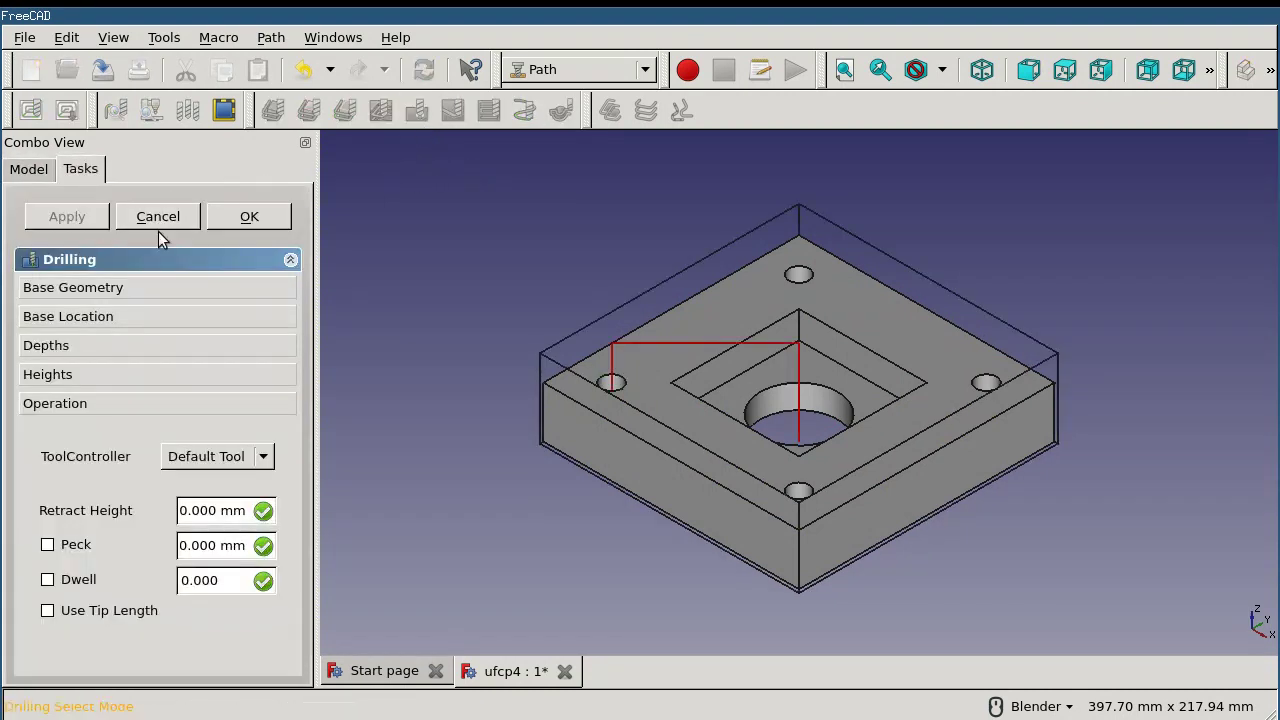
click(249, 216)
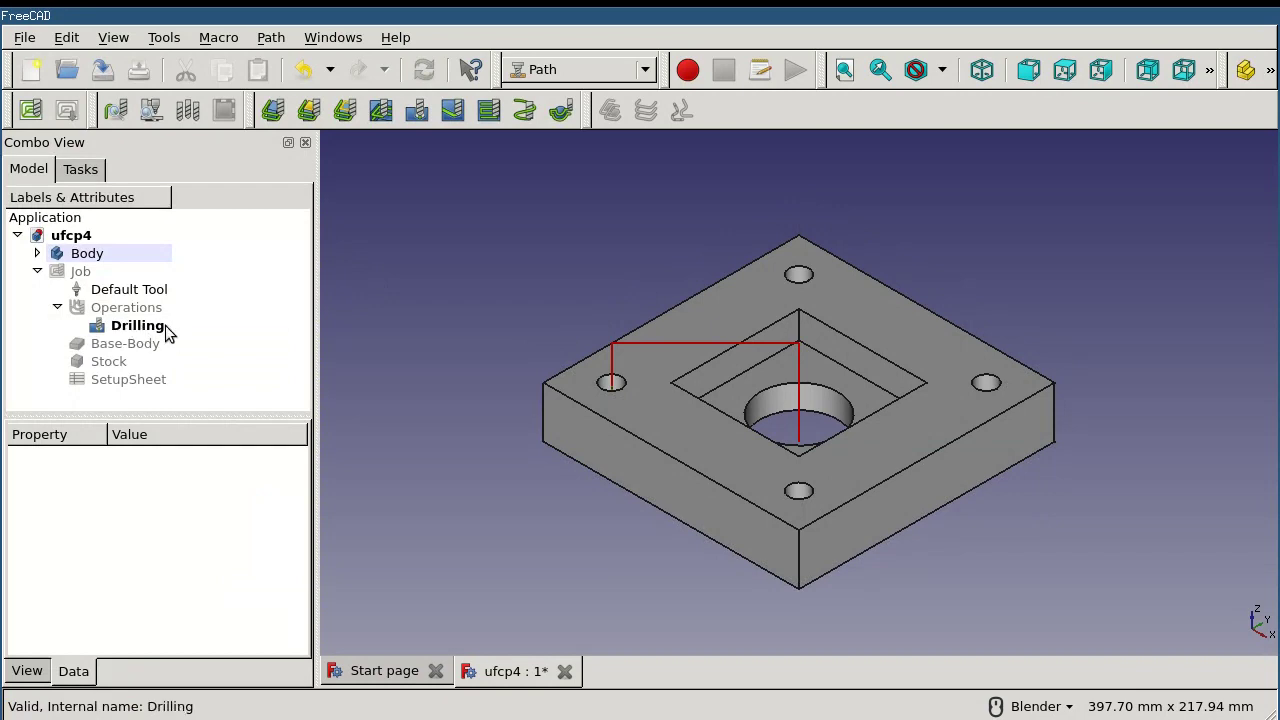
Reopen the drilling operation for editing and review its base geometry and operation settings
click(144, 327)
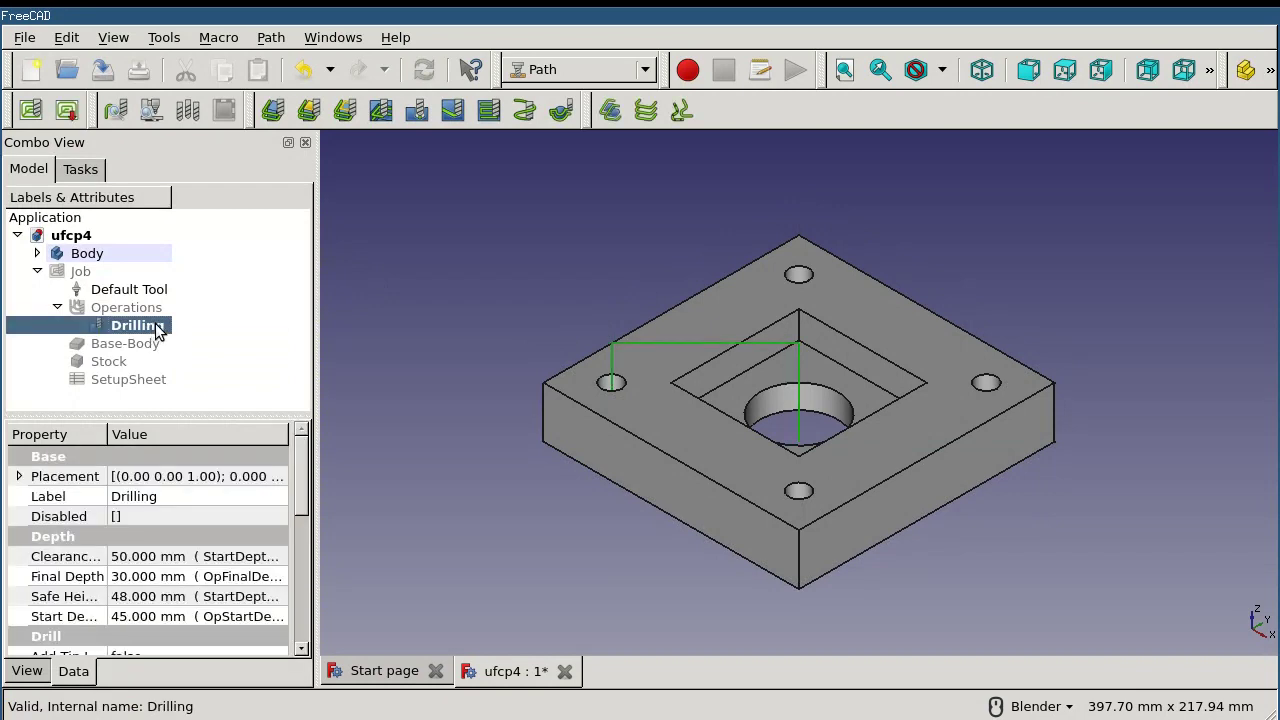
double_click(150, 329)
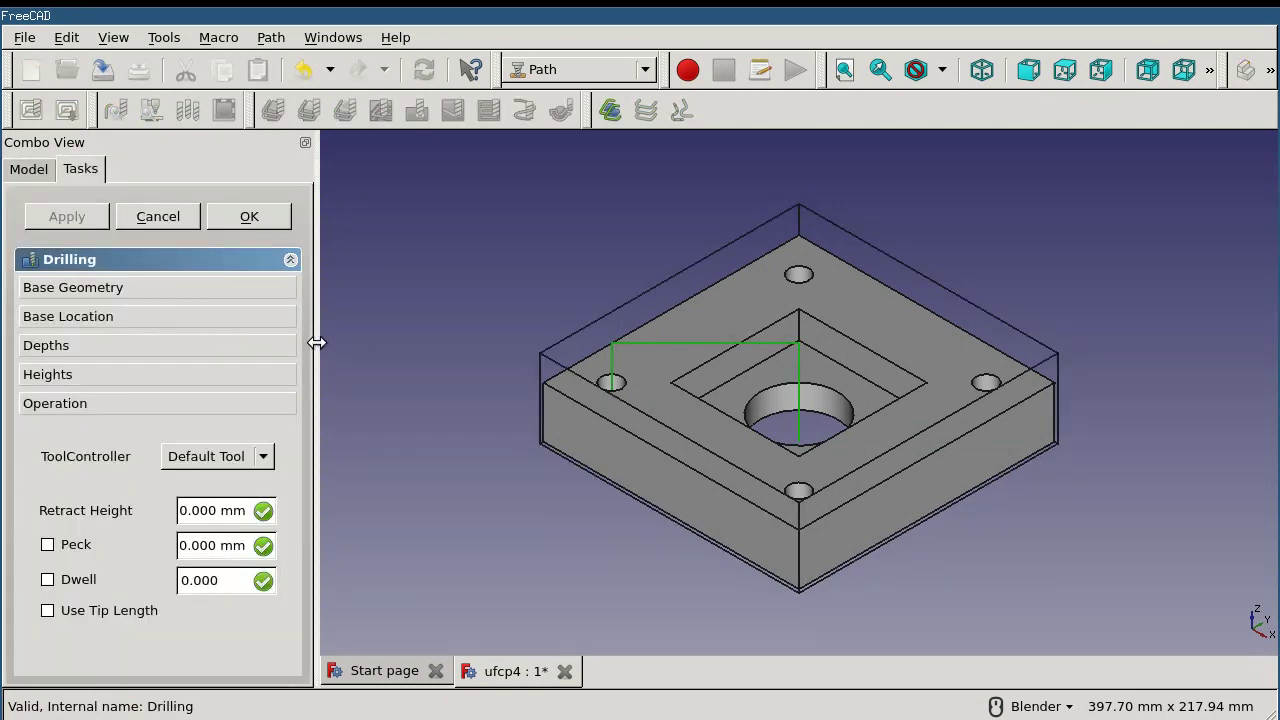
drag(316, 343, 355, 346)
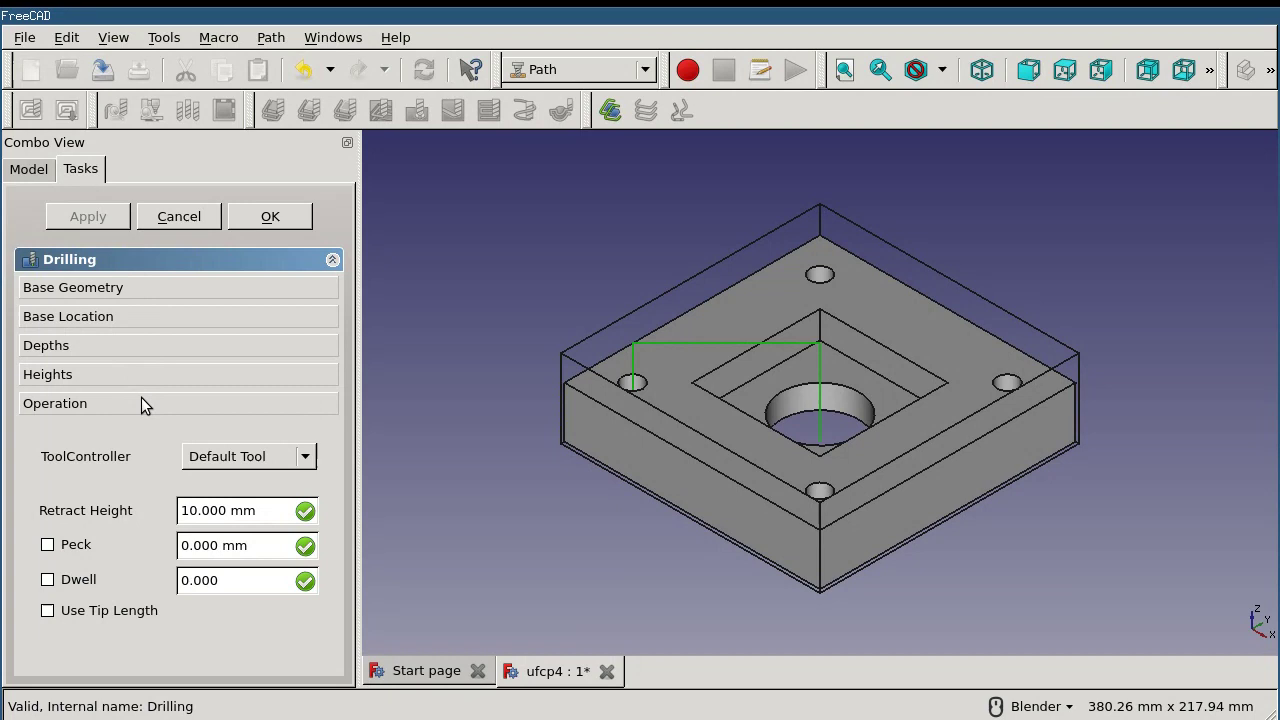
click(219, 287)
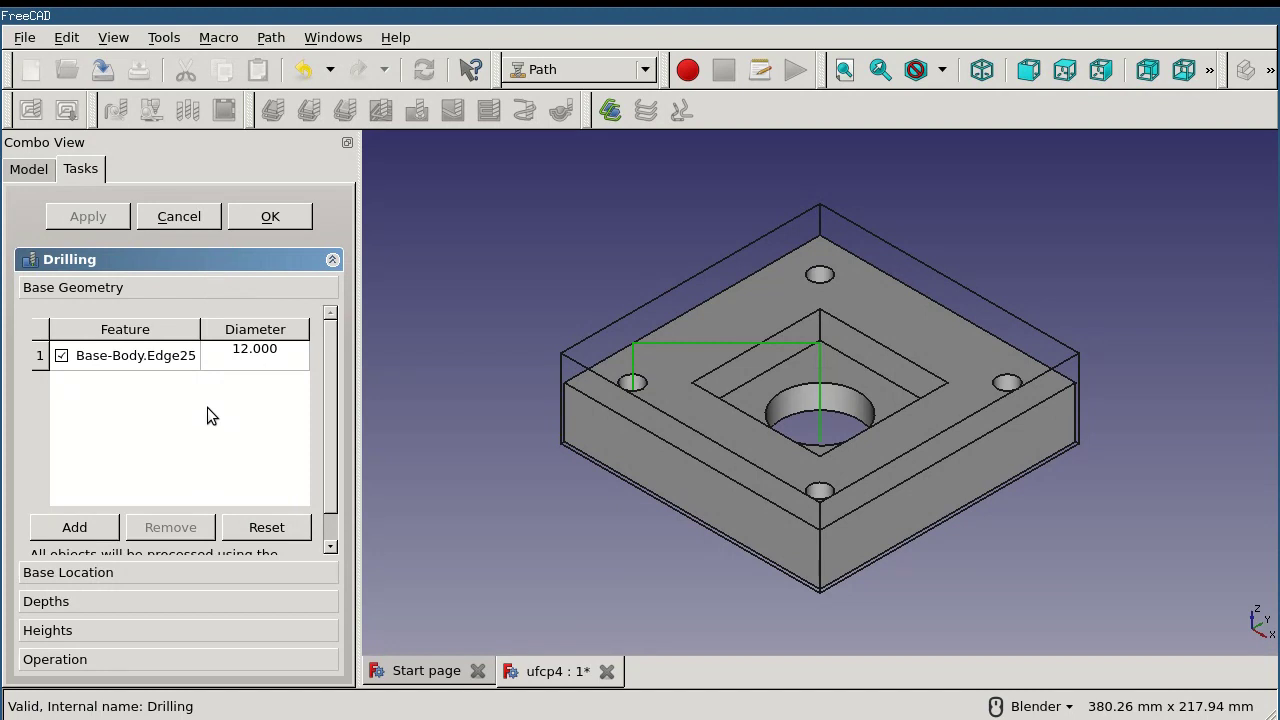
click(256, 660)
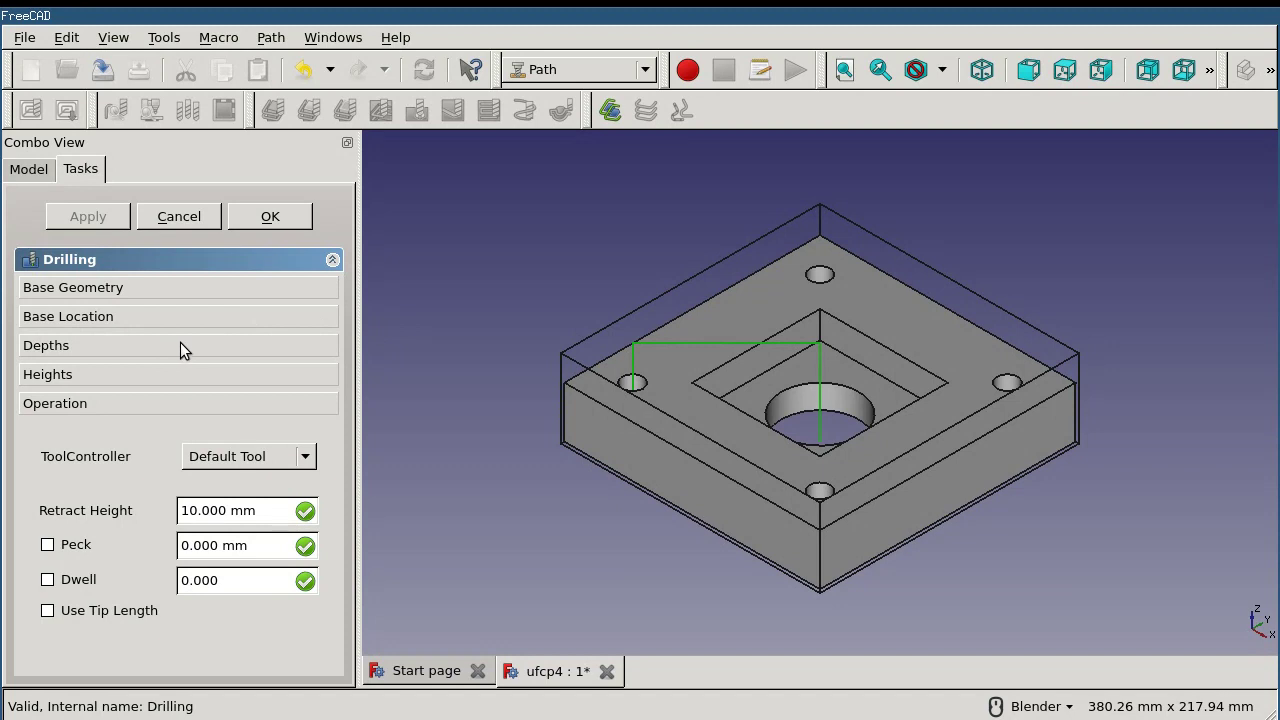
key(Return)
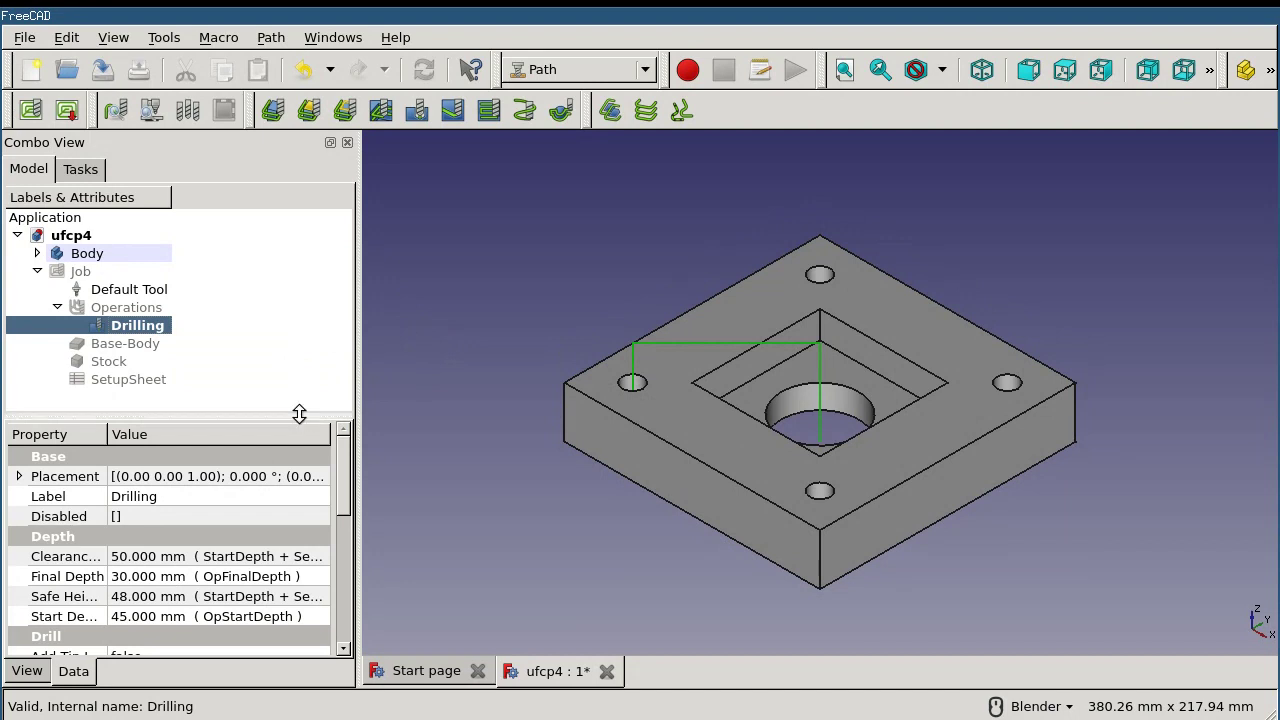
Examine the drilling operation's depth and drill properties, down to its return level
drag(295, 414, 309, 380)
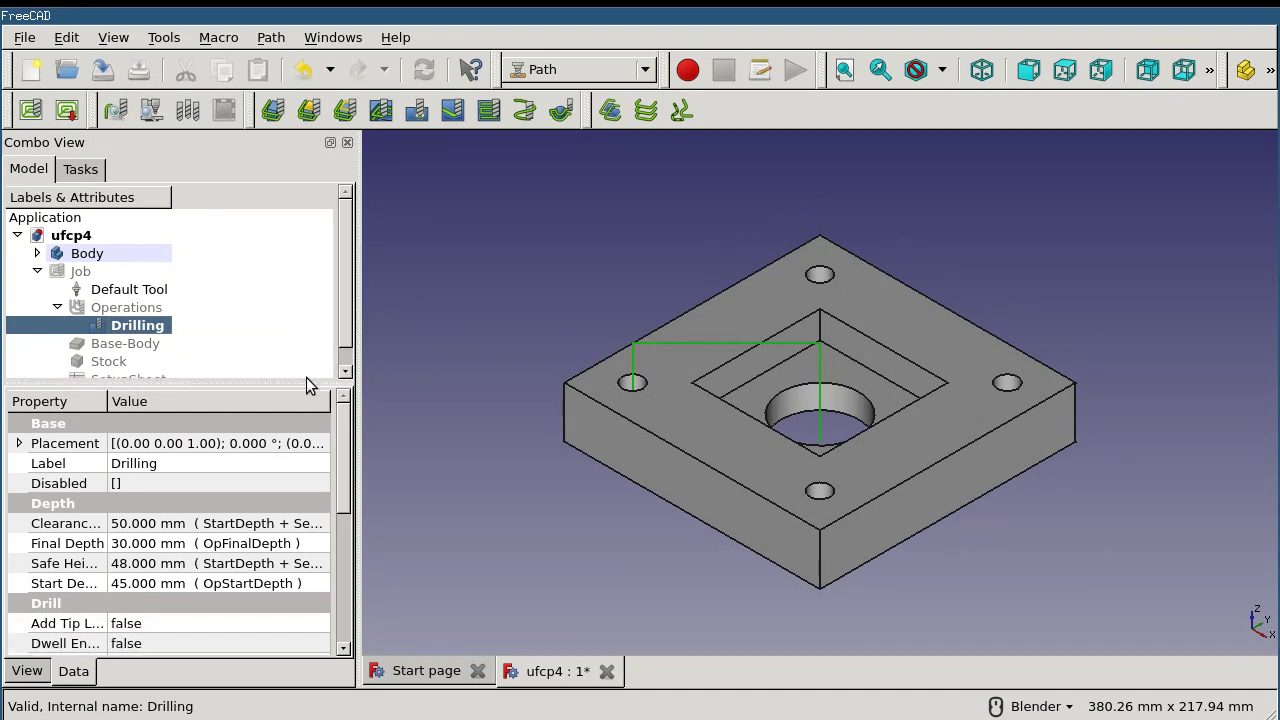
scroll(312, 400, down, 1)
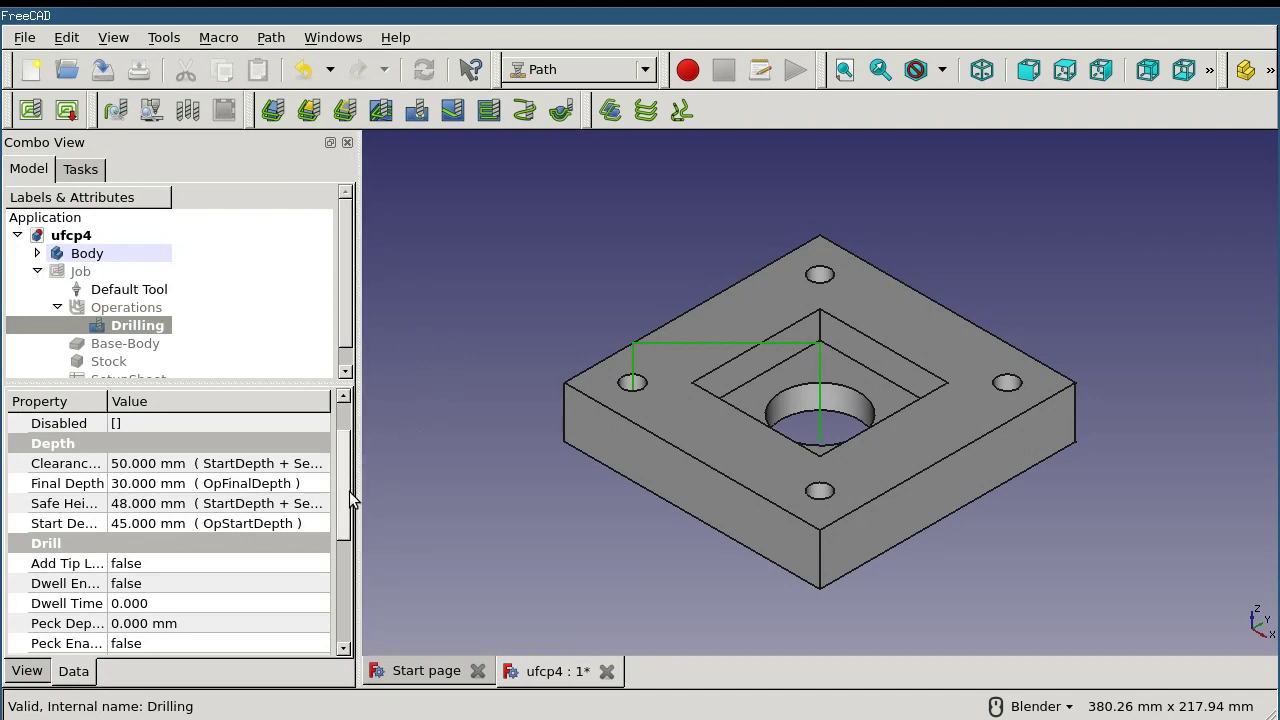
drag(351, 517, 345, 548)
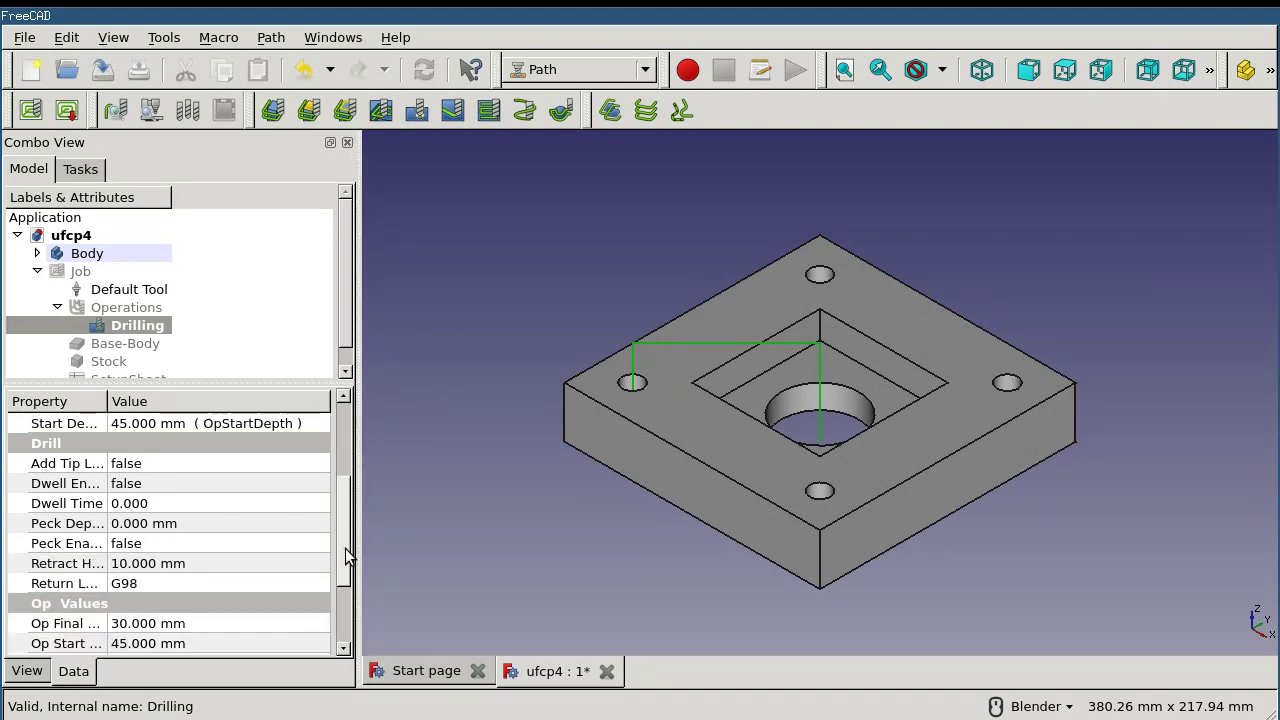
click(243, 581)
click(252, 583)
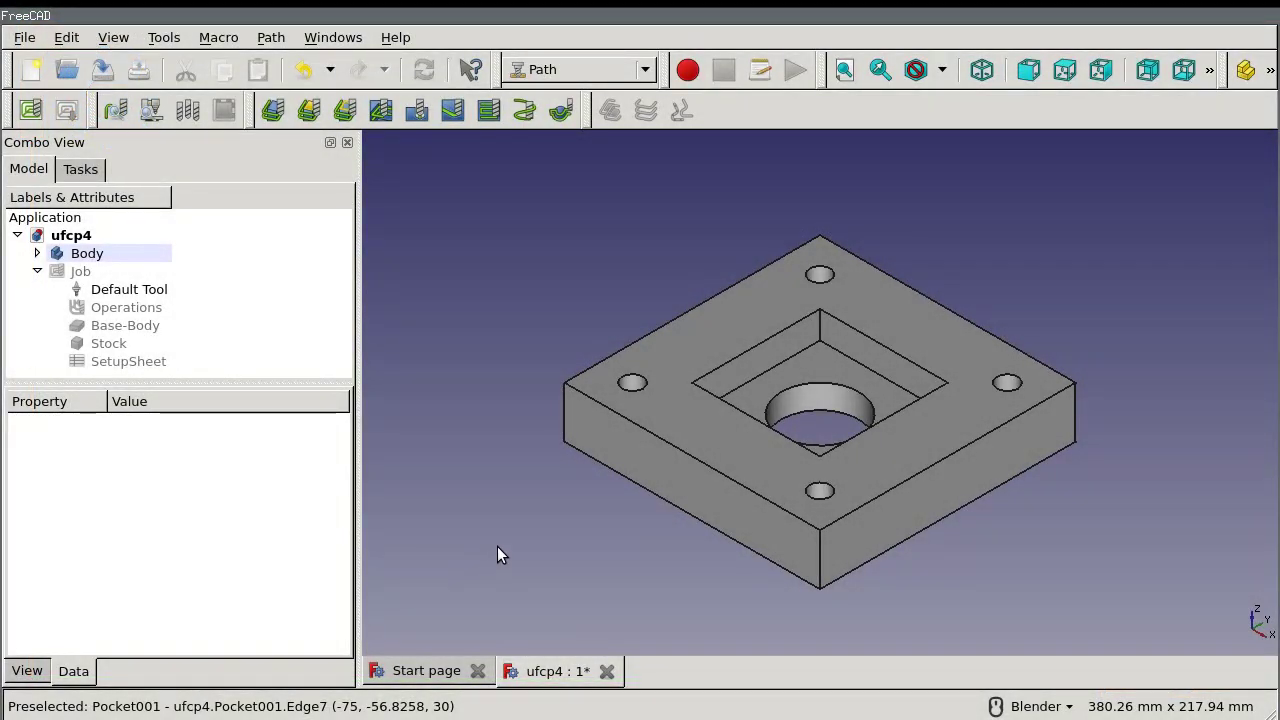
Demonstrate selecting the plate's front-left side face, its upper edge and the left corner vertex, clearing each selection
click(668, 484)
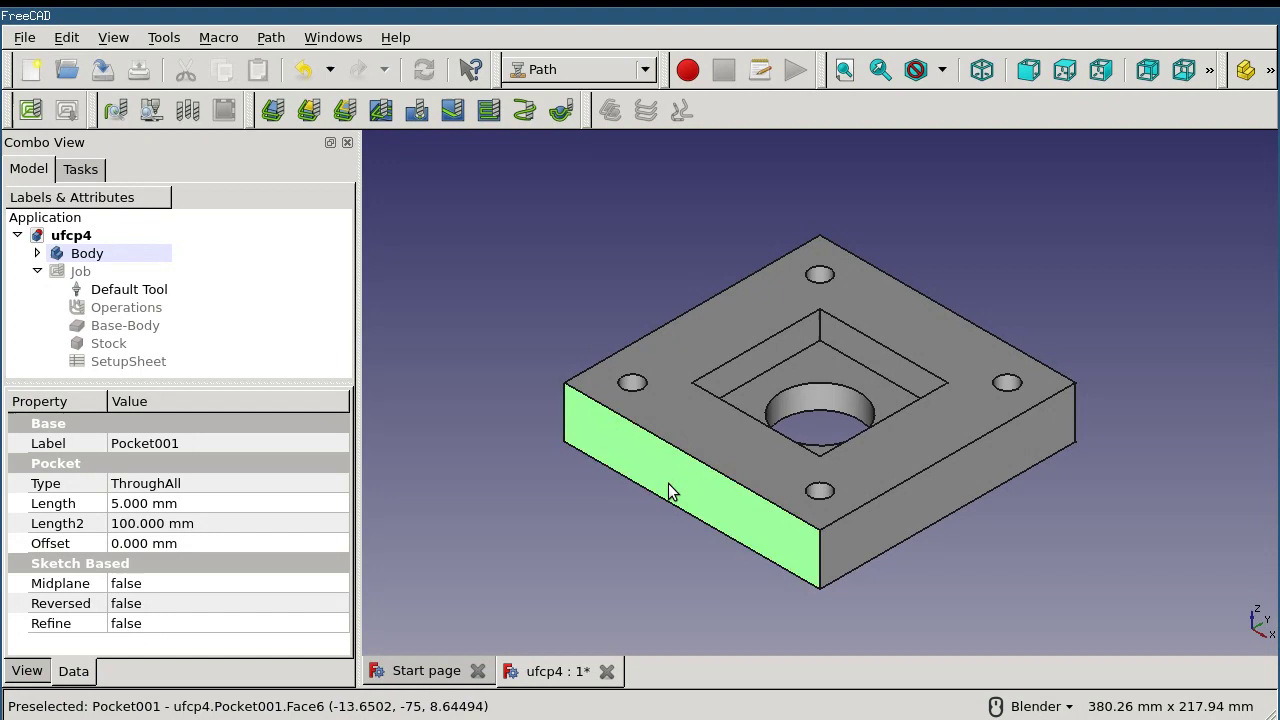
click(631, 548)
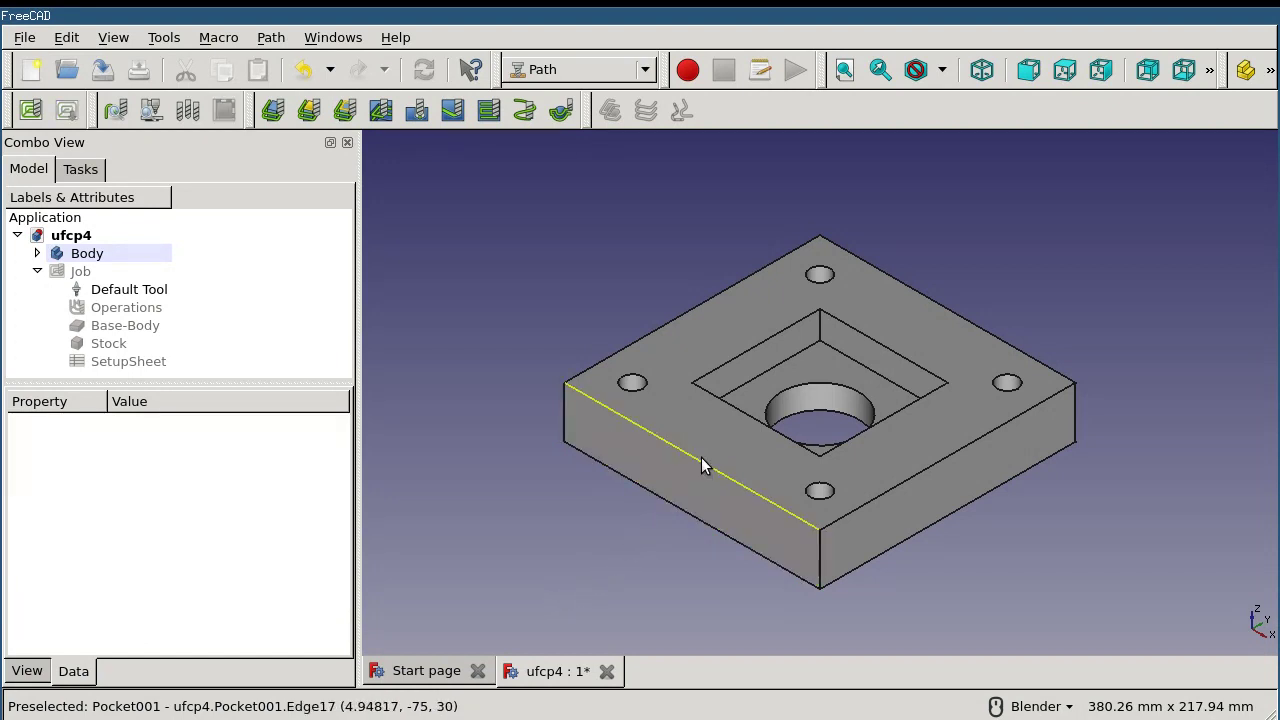
click(703, 466)
click(632, 534)
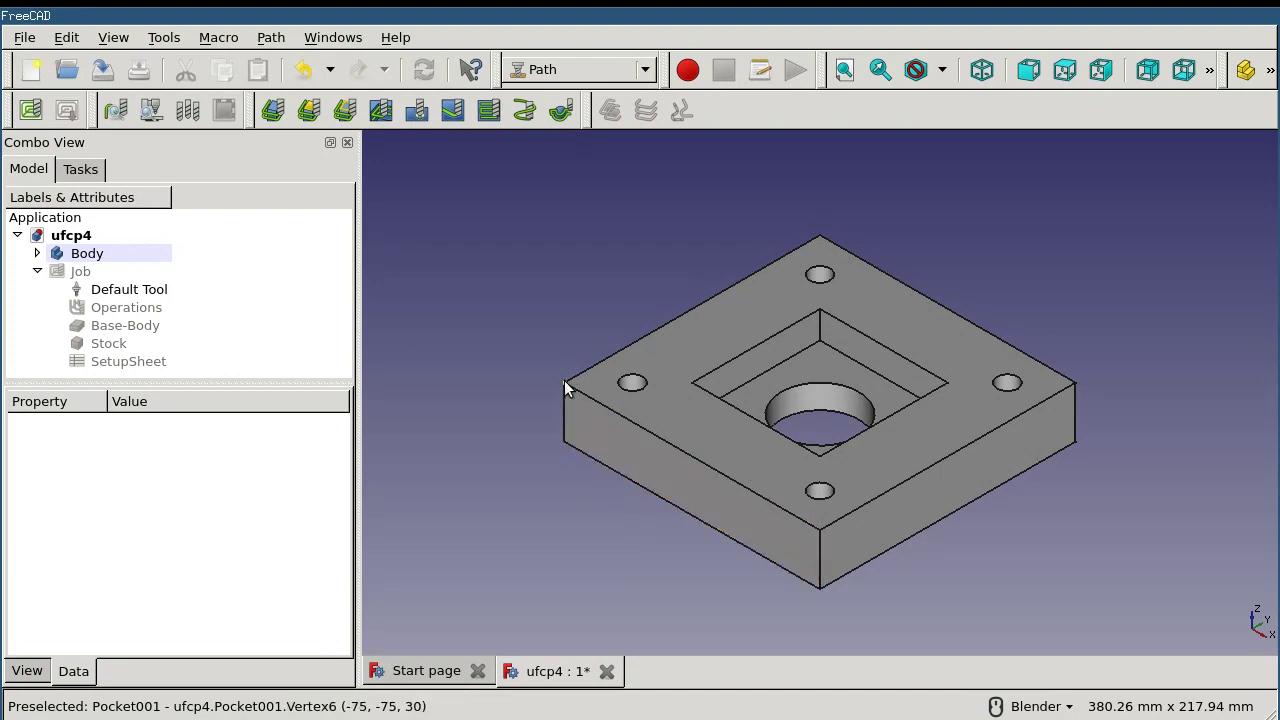
click(565, 384)
click(566, 521)
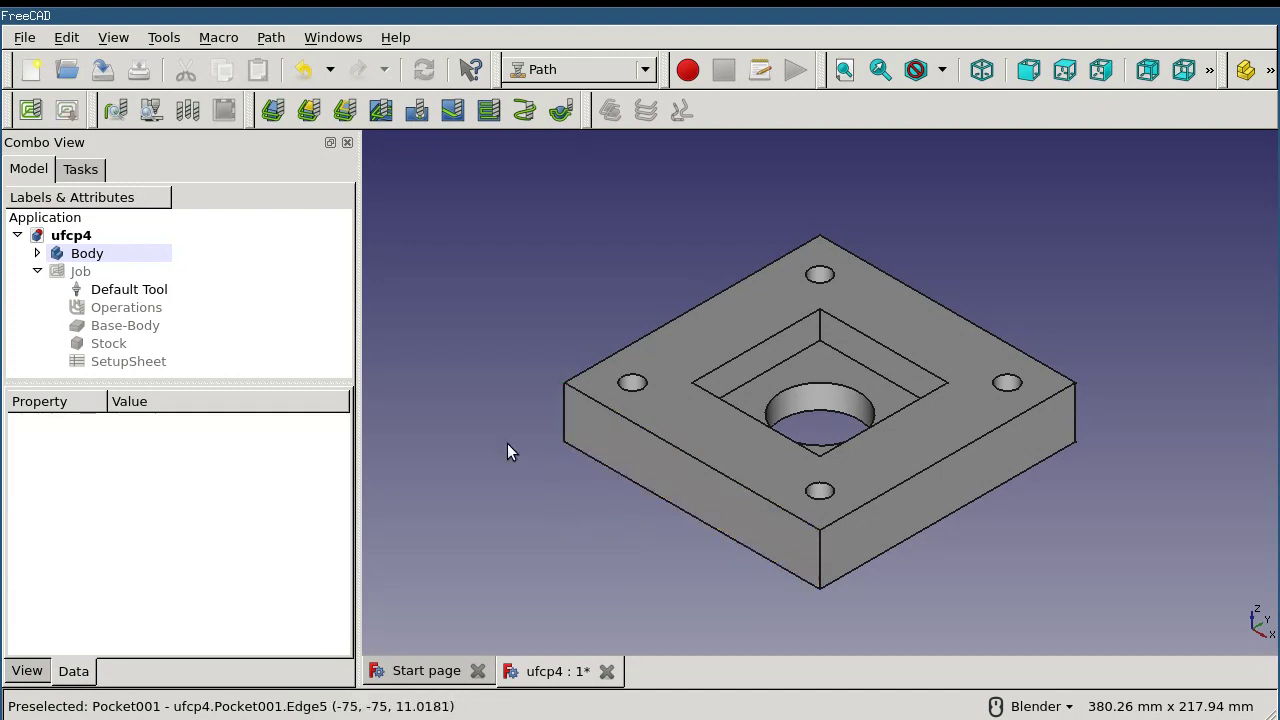
Start a new Drilling operation and pick the edge of the hole at the plate's left corner
click(416, 109)
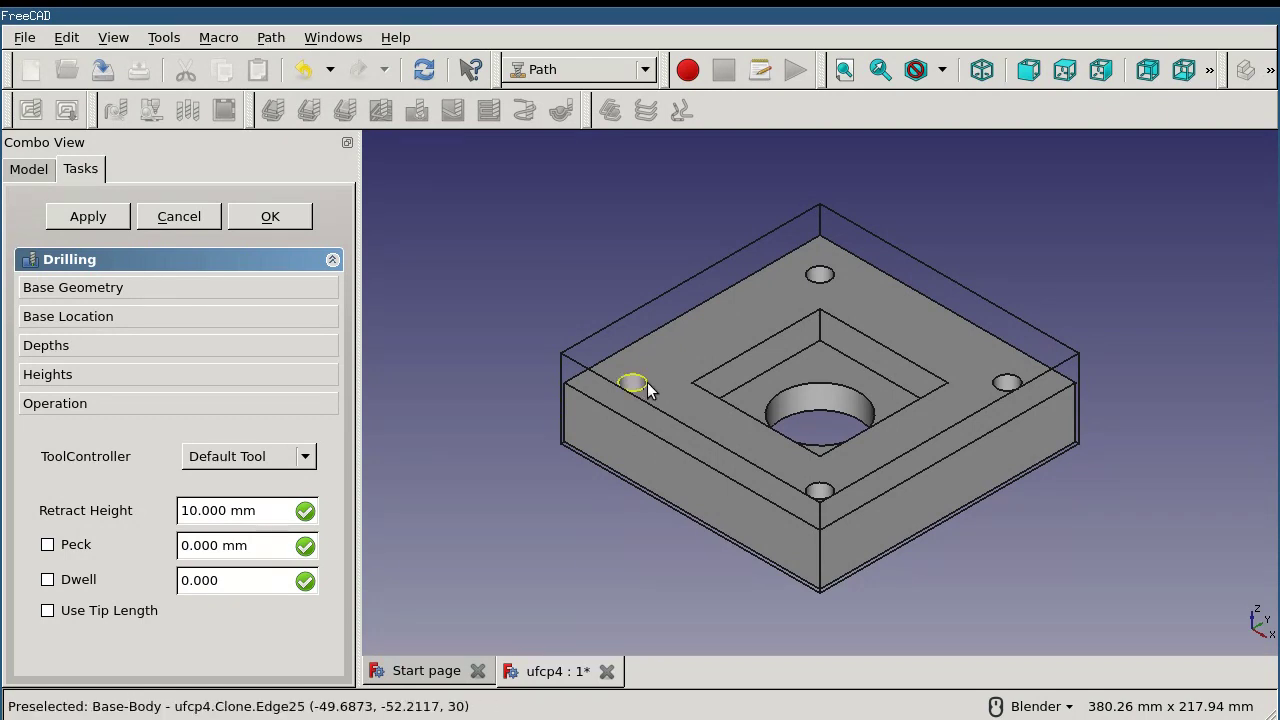
click(648, 388)
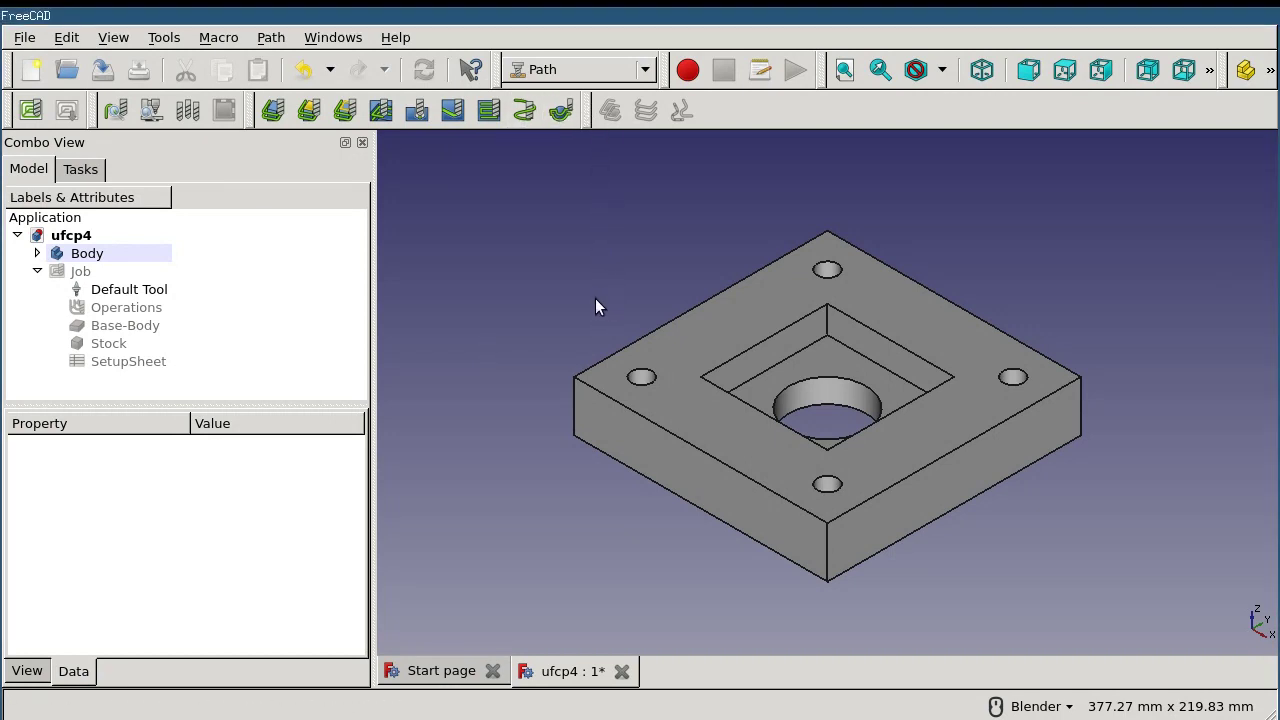
Try a box selection across the plate, then select the job's Stock object to view its extents
key(shift+b)
mouse_move(593, 372)
mouse_down()
mouse_move(849, 251)
mouse_move(661, 365)
mouse_move(631, 402)
mouse_move(700, 387)
mouse_move(864, 311)
mouse_move(911, 312)
mouse_move(755, 407)
mouse_move(740, 442)
mouse_move(831, 418)
mouse_move(968, 353)
mouse_move(979, 387)
mouse_move(841, 429)
mouse_move(818, 473)
mouse_move(872, 468)
mouse_move(1025, 391)
mouse_move(960, 348)
mouse_up()
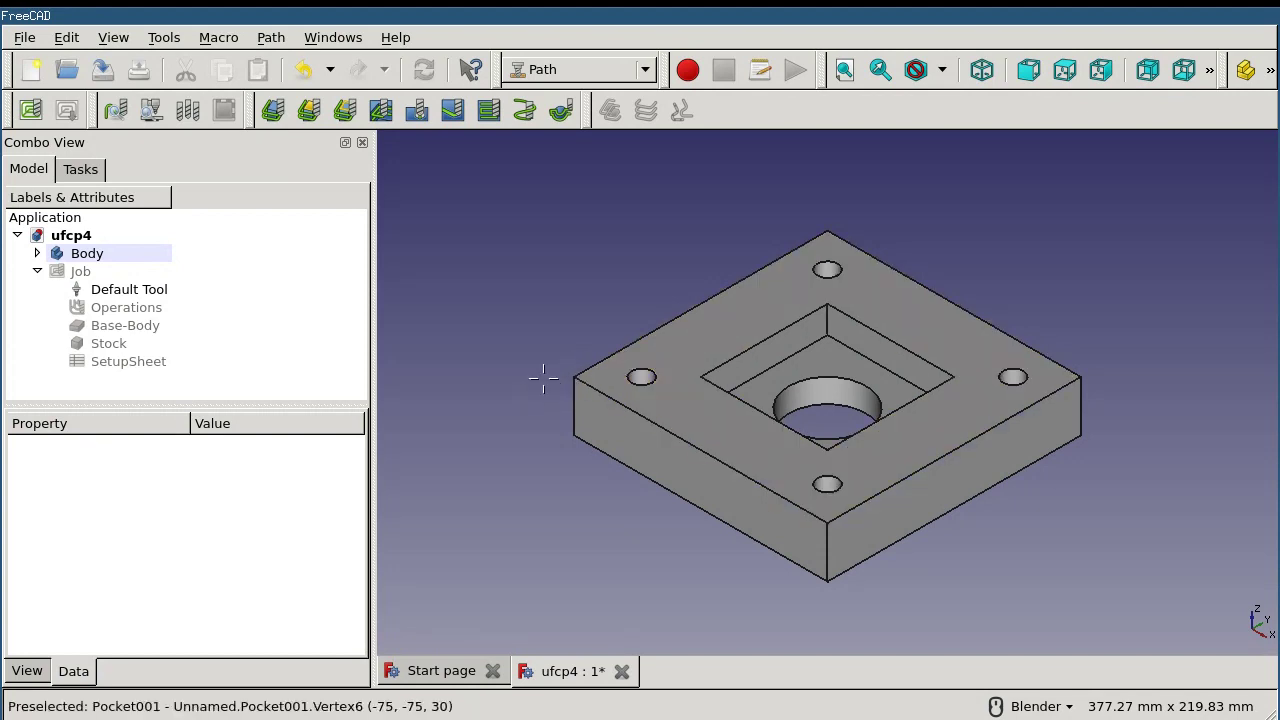
click(180, 386)
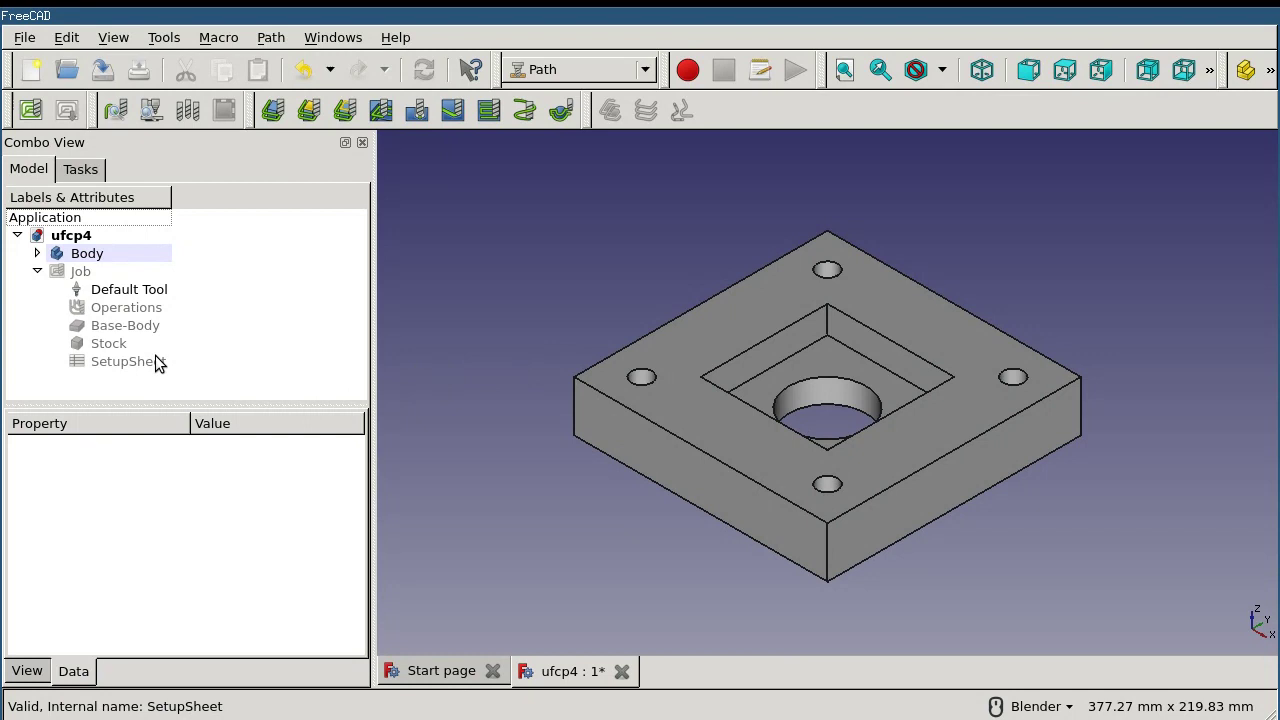
click(152, 345)
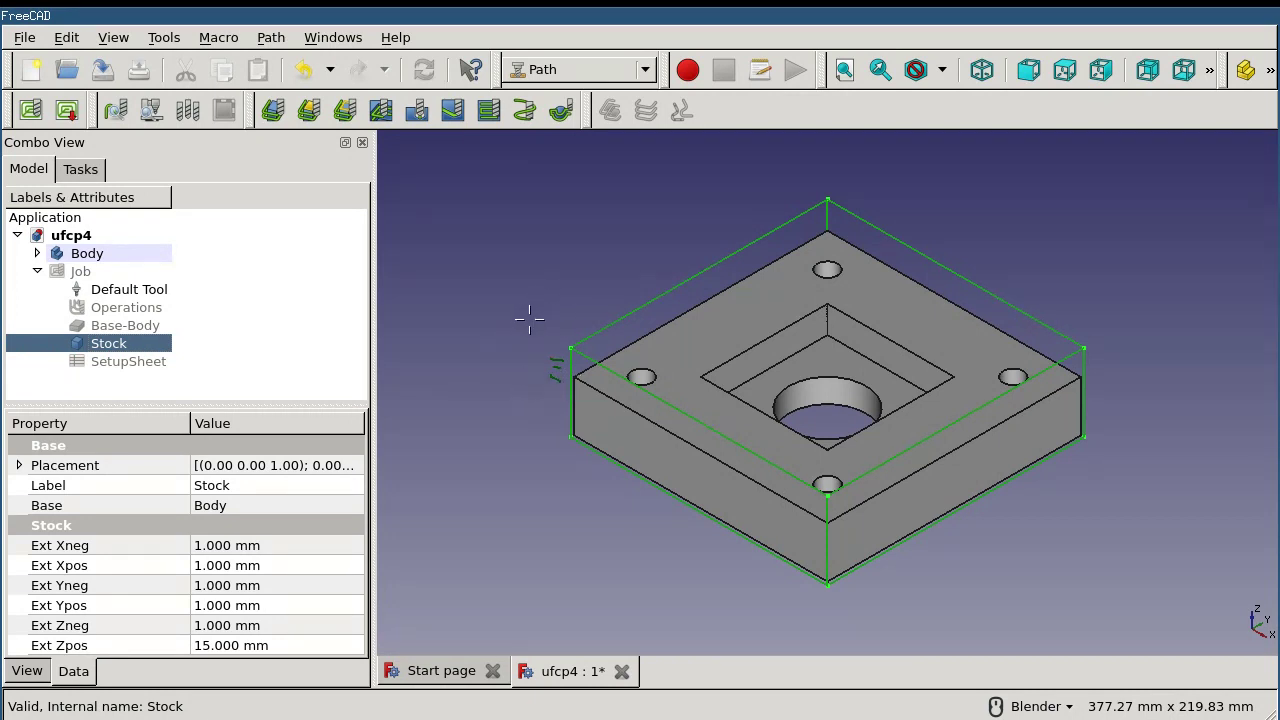
Clear the Stock object's selection in the 3D view and hide the stock
mouse_move(524, 327)
mouse_down()
mouse_move(573, 285)
mouse_move(786, 178)
mouse_up()
drag(935, 231, 1102, 343)
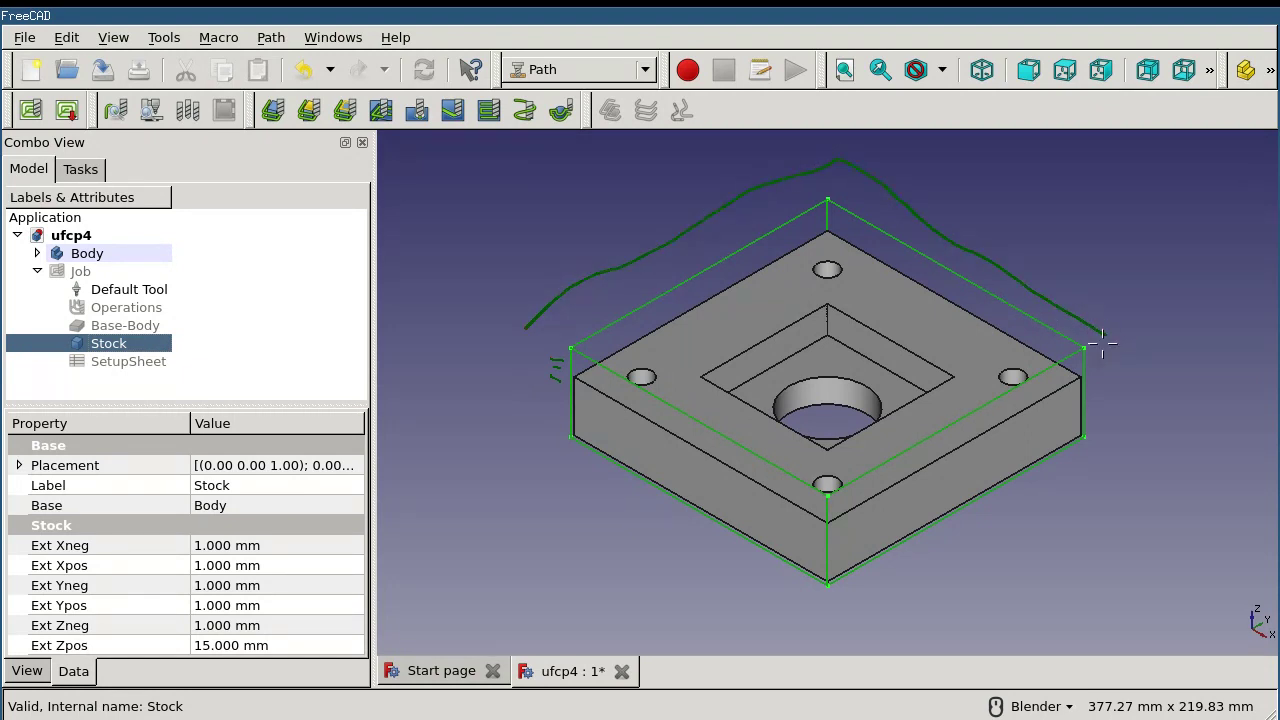
click(565, 272)
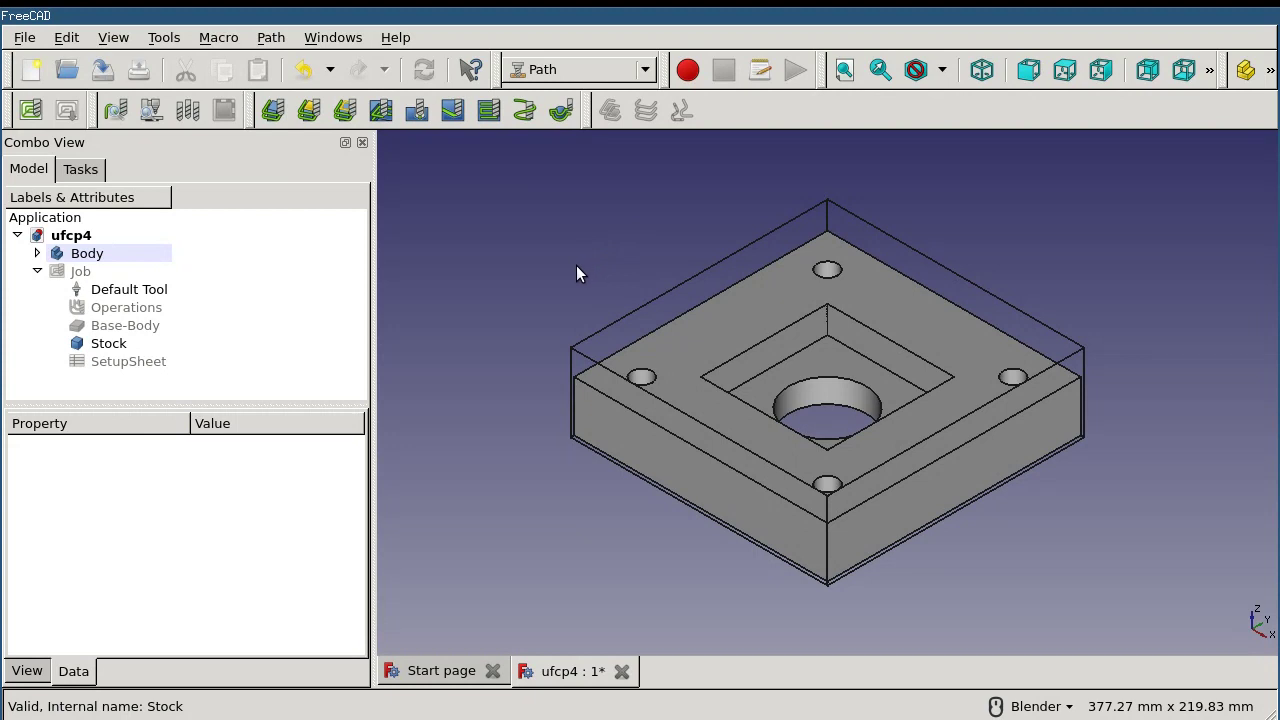
key(space)
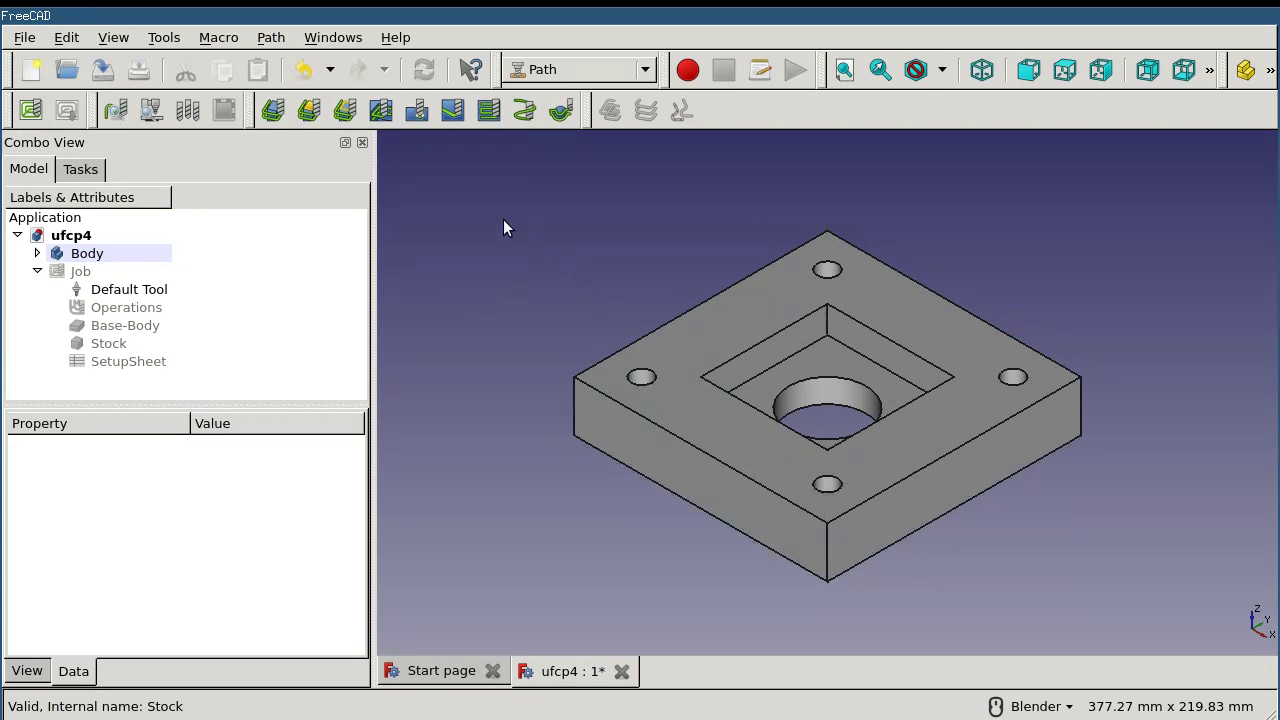
Create a MillFace operation with the default perimeter boundary, climb cut mode and ZigZag pattern
click(488, 110)
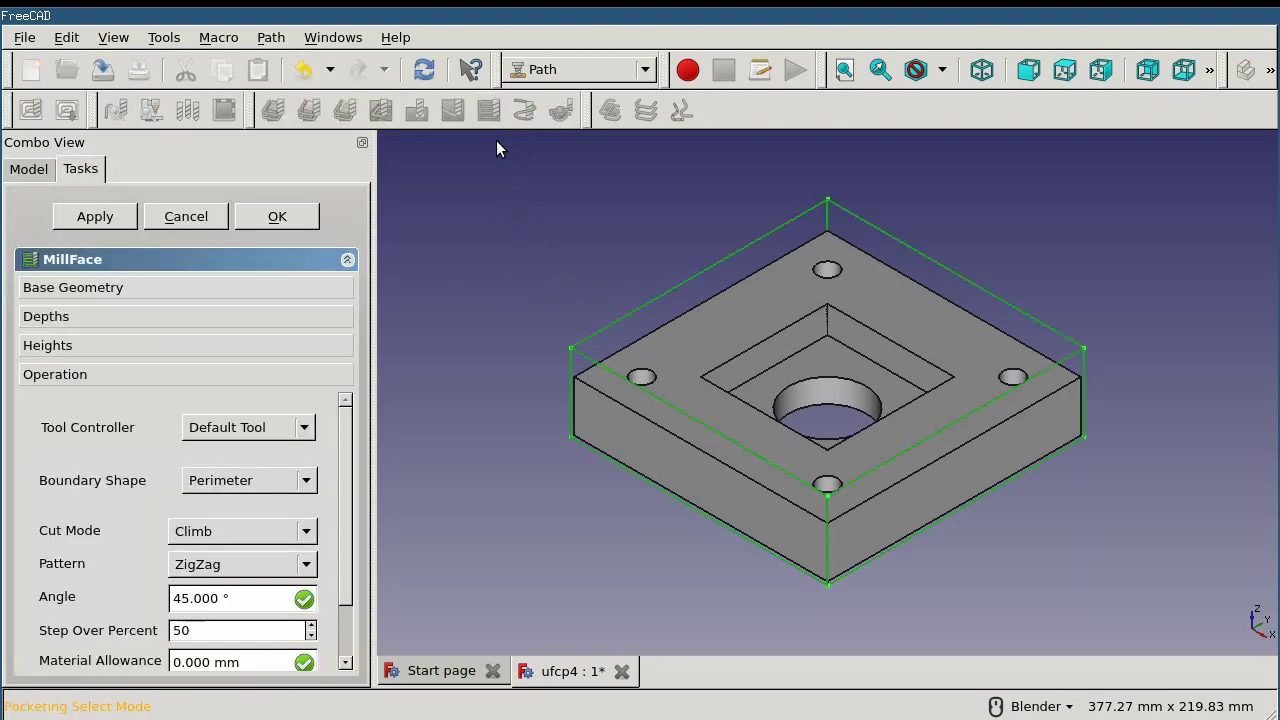
click(95, 216)
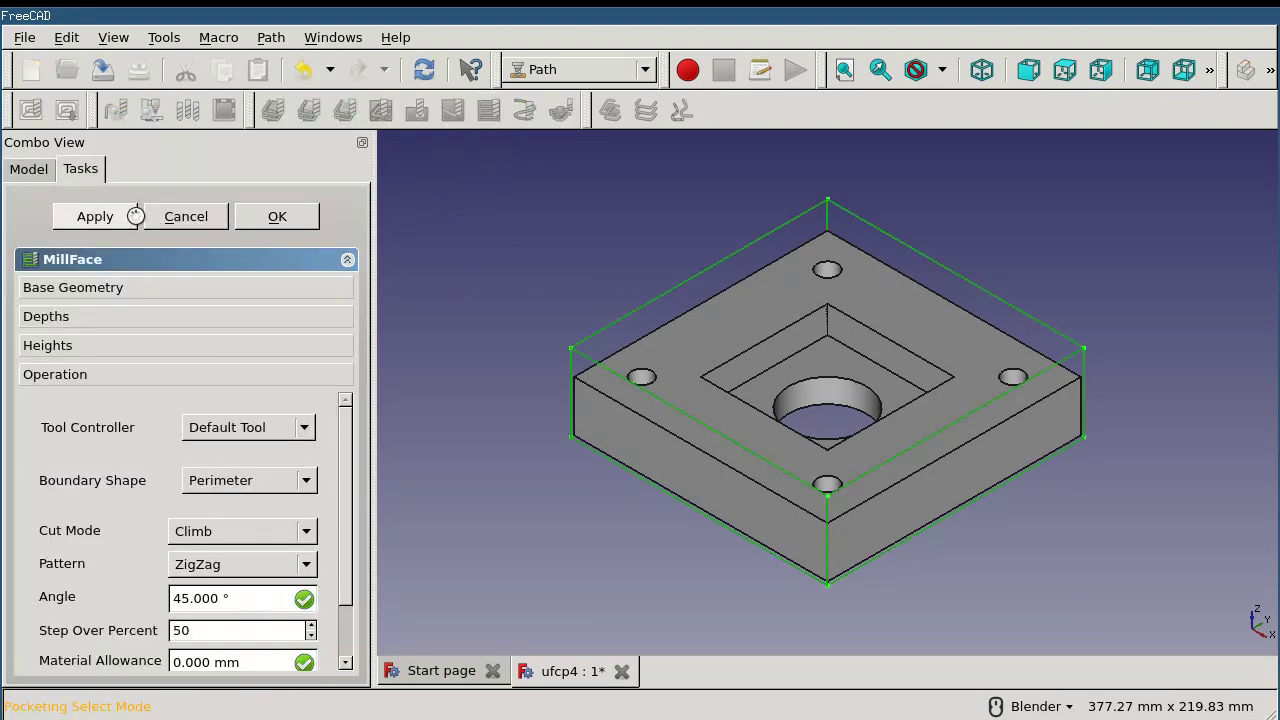
click(305, 216)
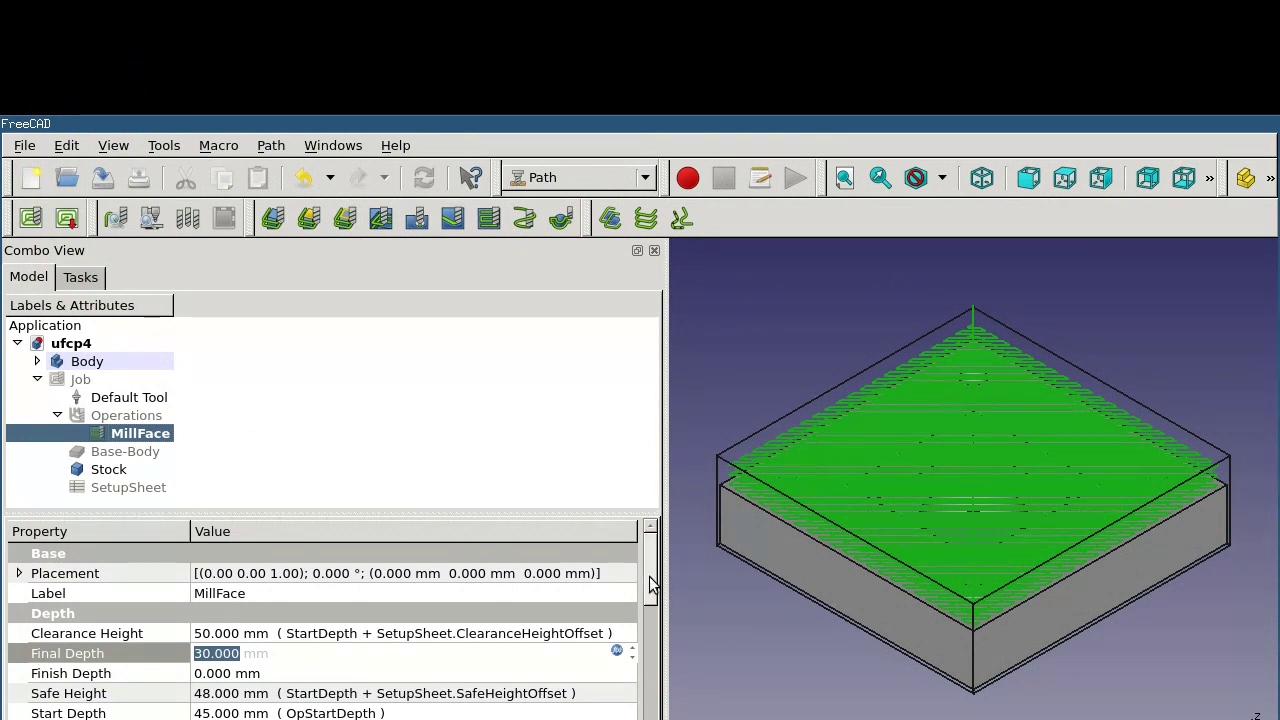
Examine the MillFace operation's properties down to the Op Values group and its Op Final Depth
drag(650, 588, 647, 665)
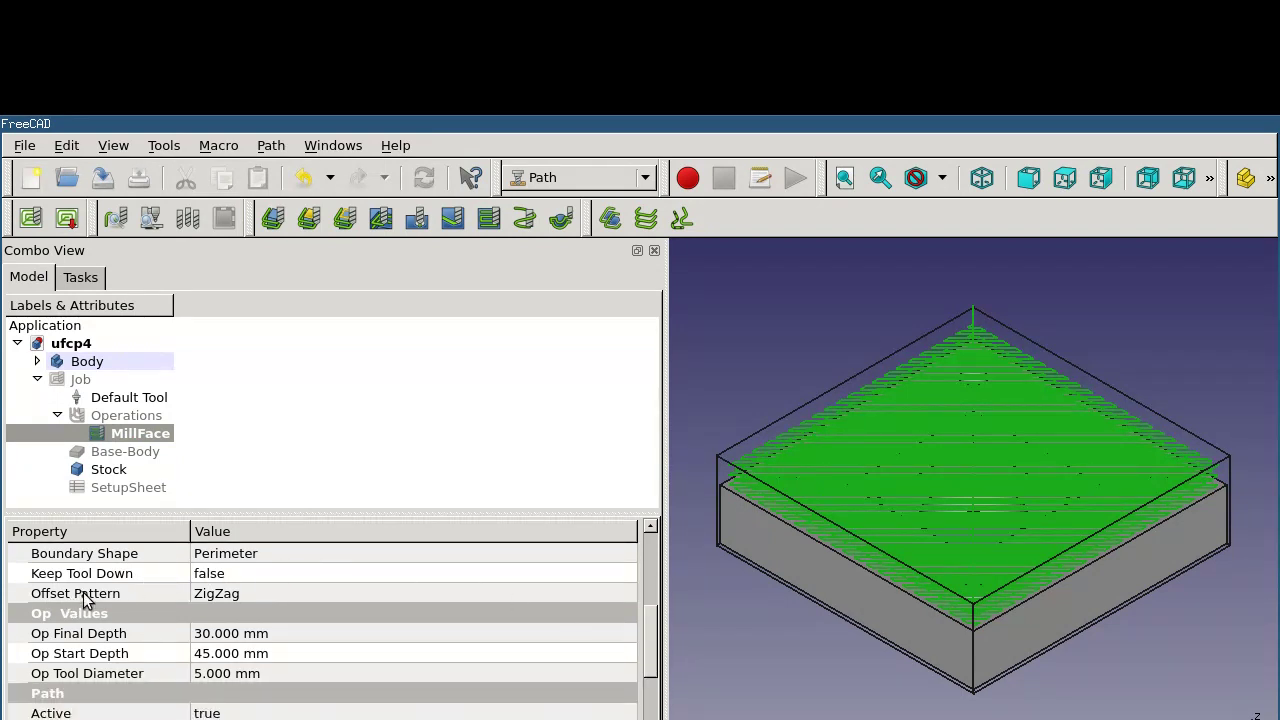
mouse_move(44, 619)
mouse_down()
mouse_move(88, 642)
mouse_move(128, 626)
mouse_up()
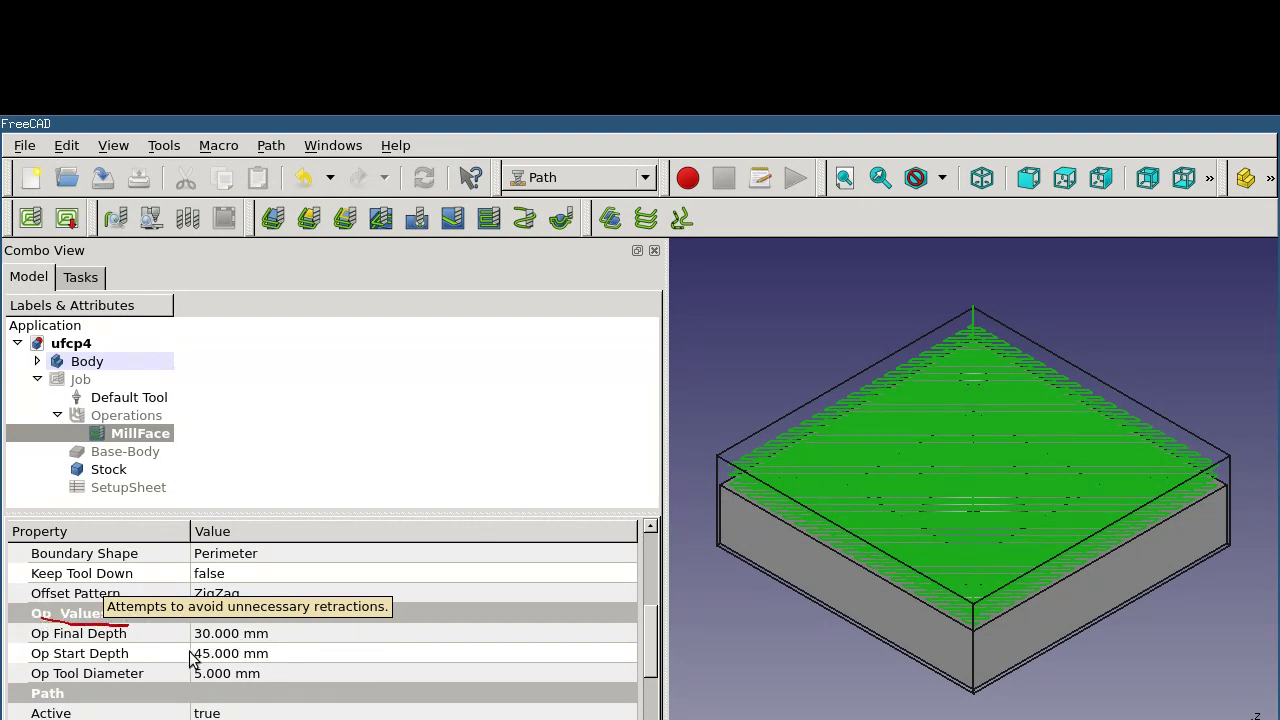
click(482, 632)
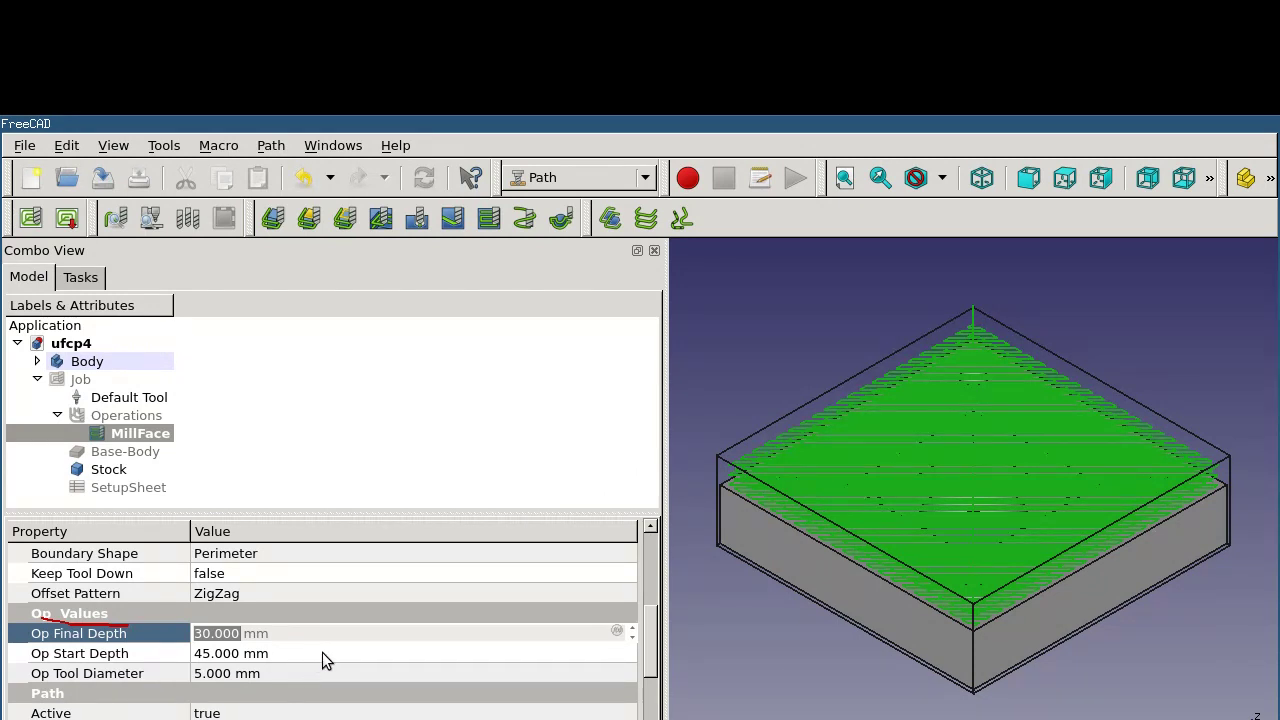
Discard the expression driving the MillFace operation's Final Depth and set the depth to 31 mm
scroll(590, 610, up, 5)
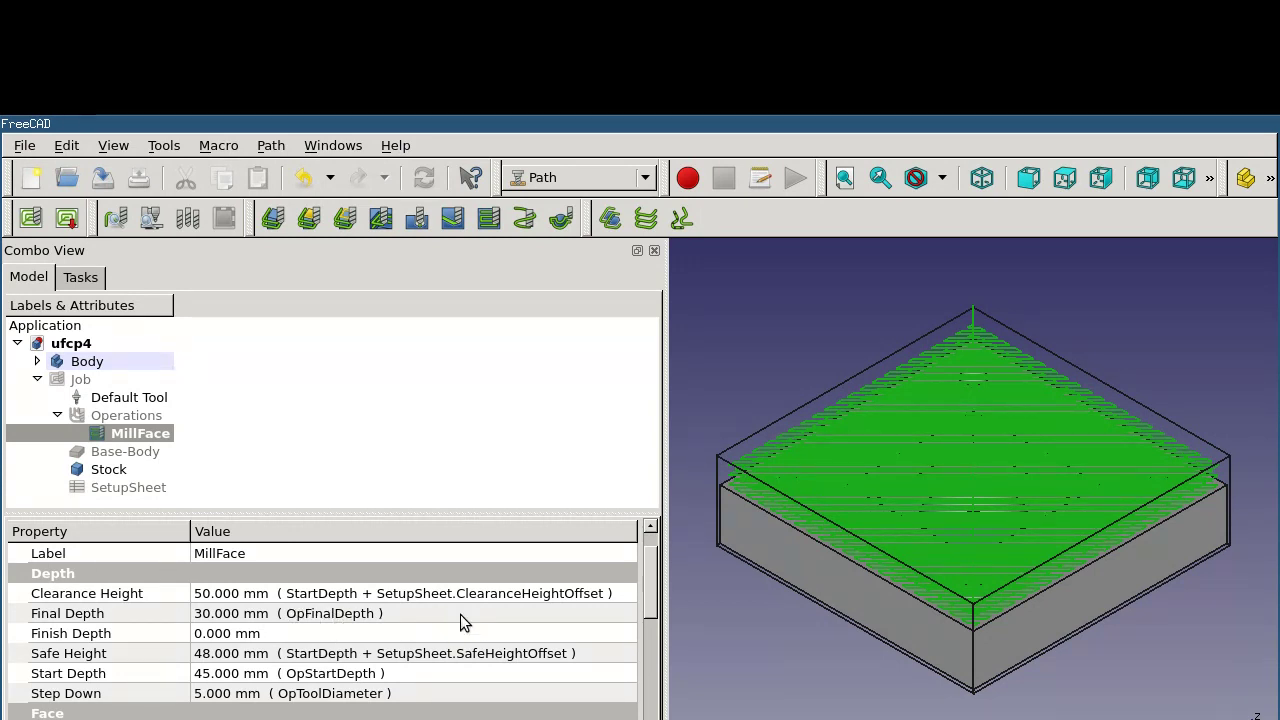
click(401, 612)
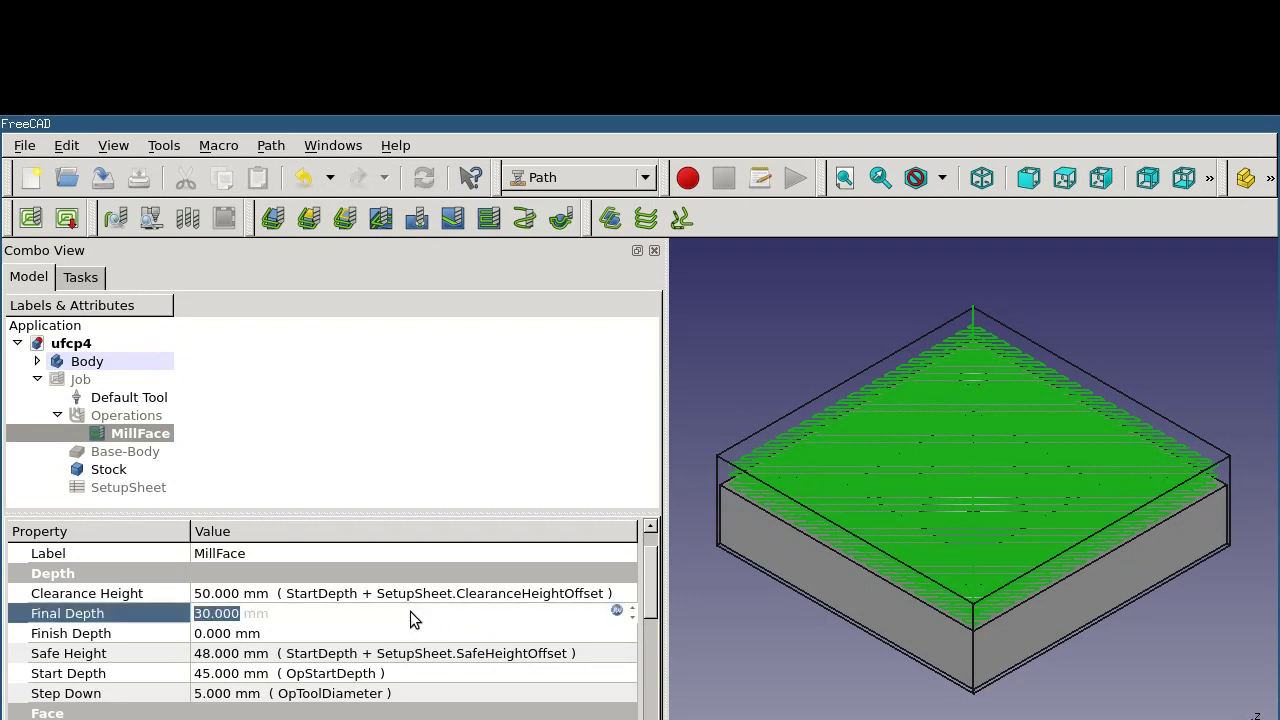
click(617, 611)
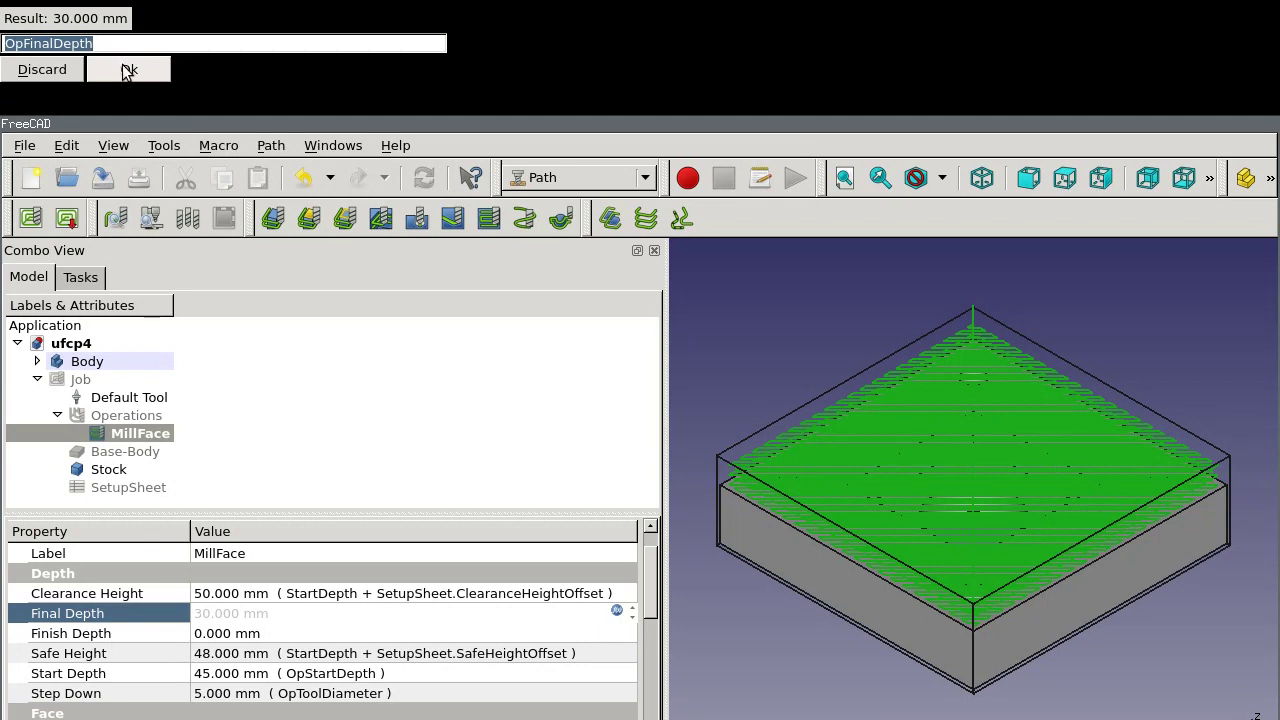
click(44, 70)
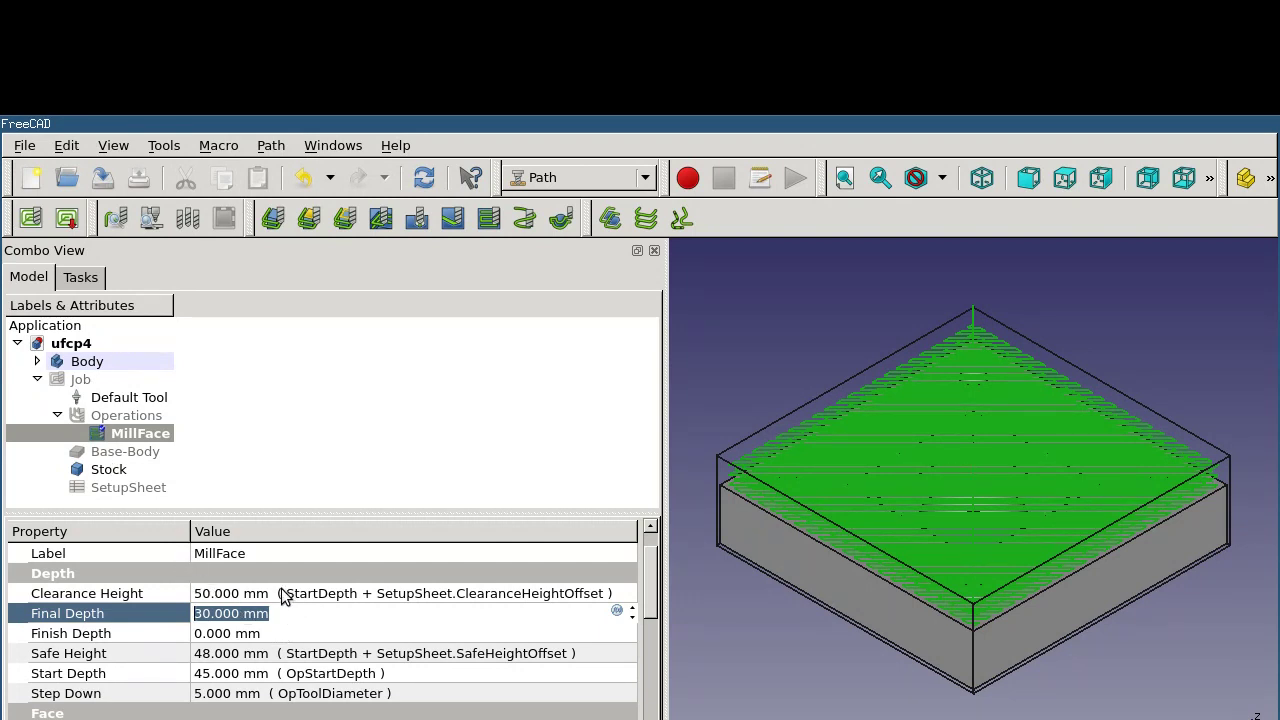
text(31)
key(Return)
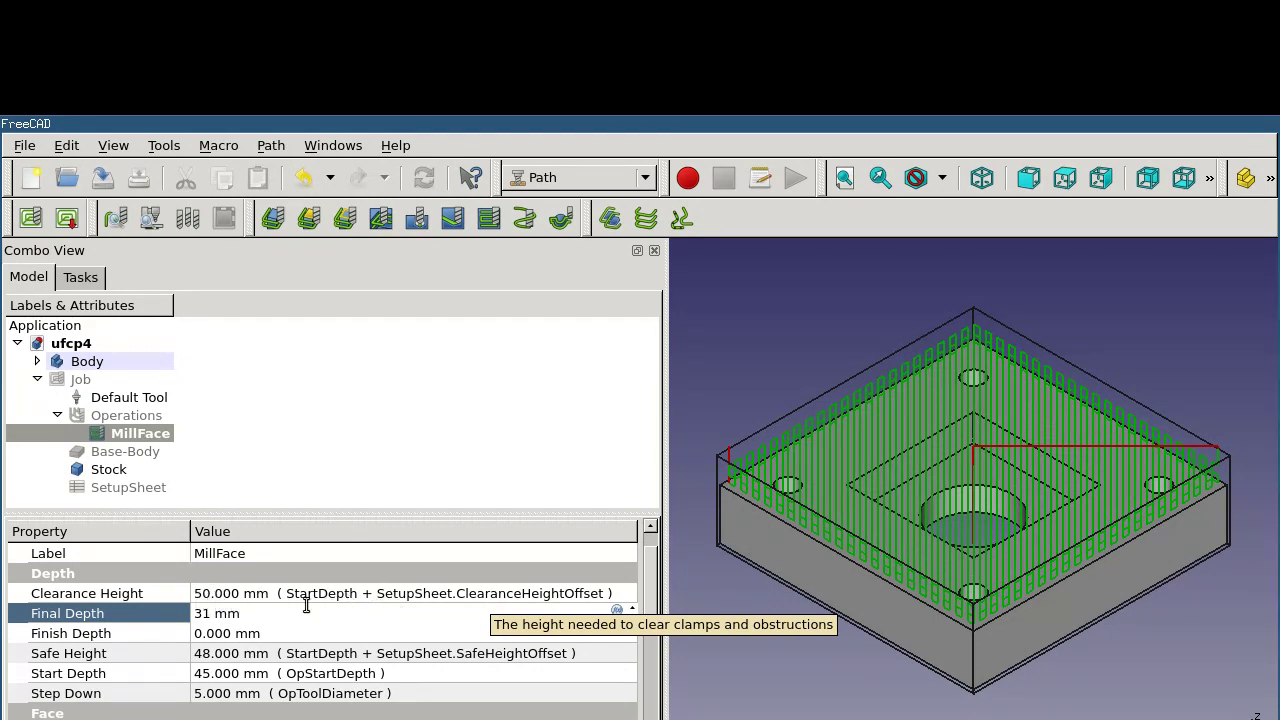
Open the expression behind the MillFace operation's Clearance Height and discard it
click(406, 598)
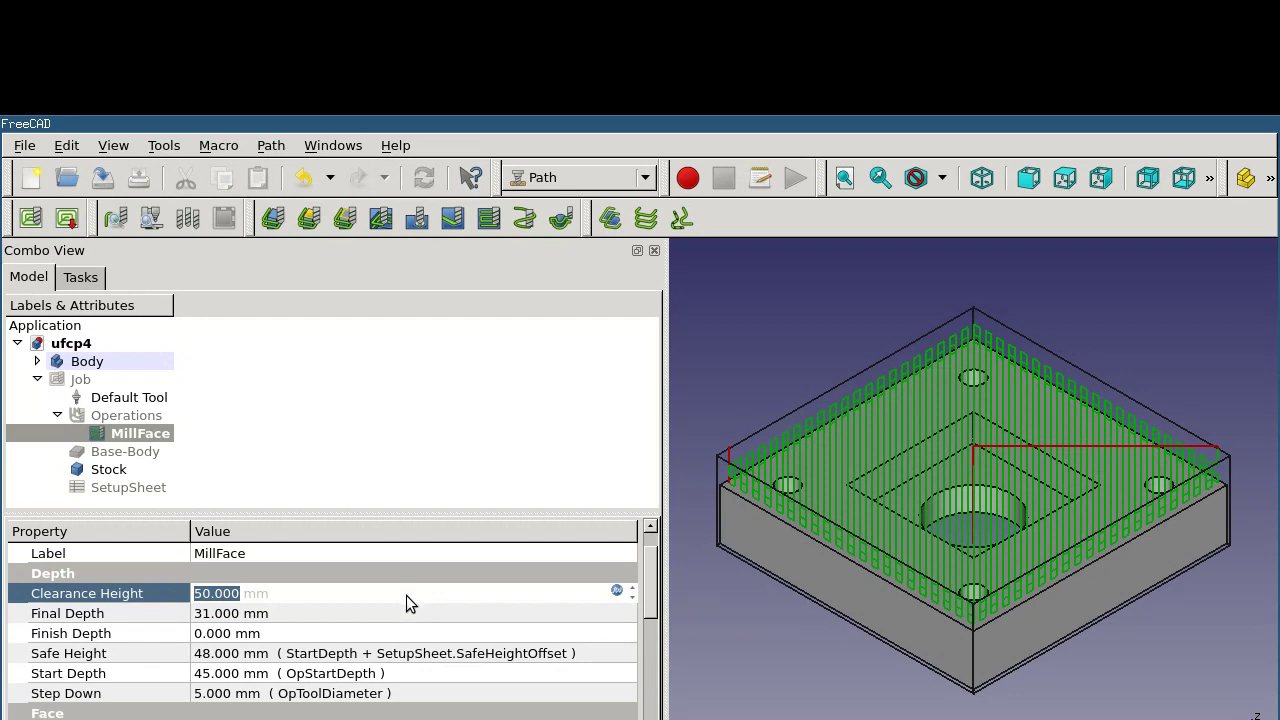
click(617, 593)
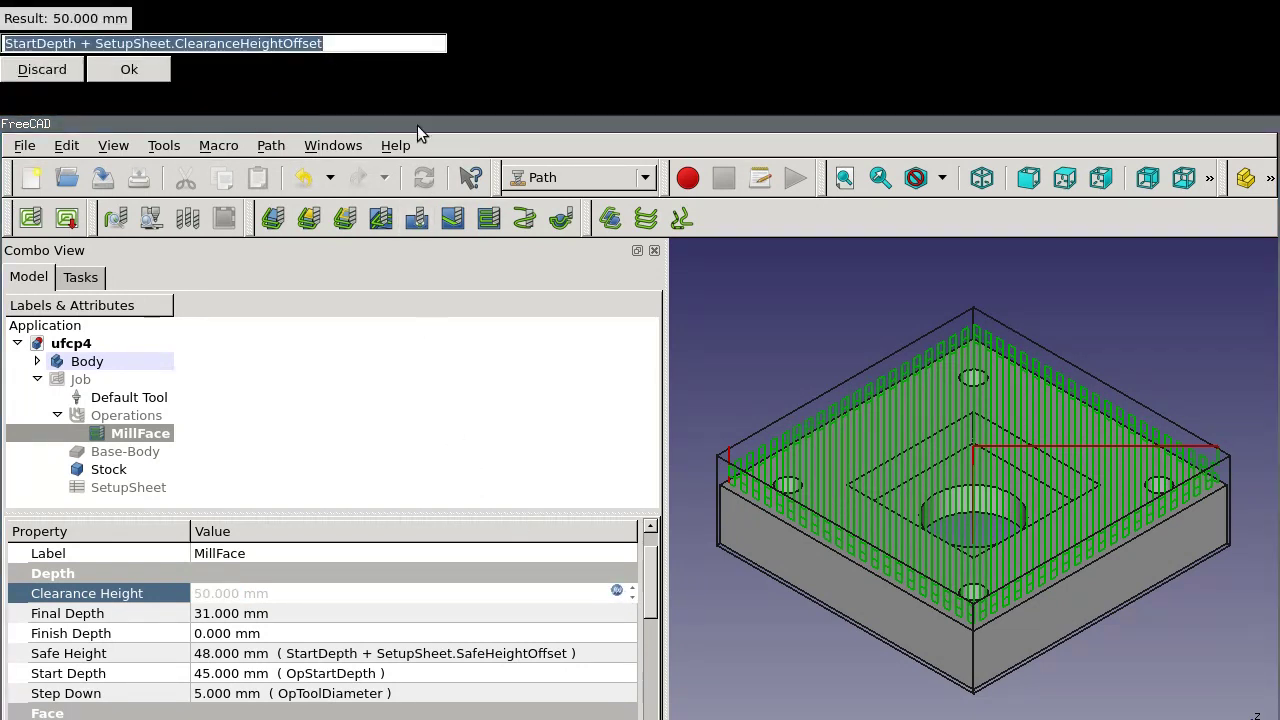
click(370, 44)
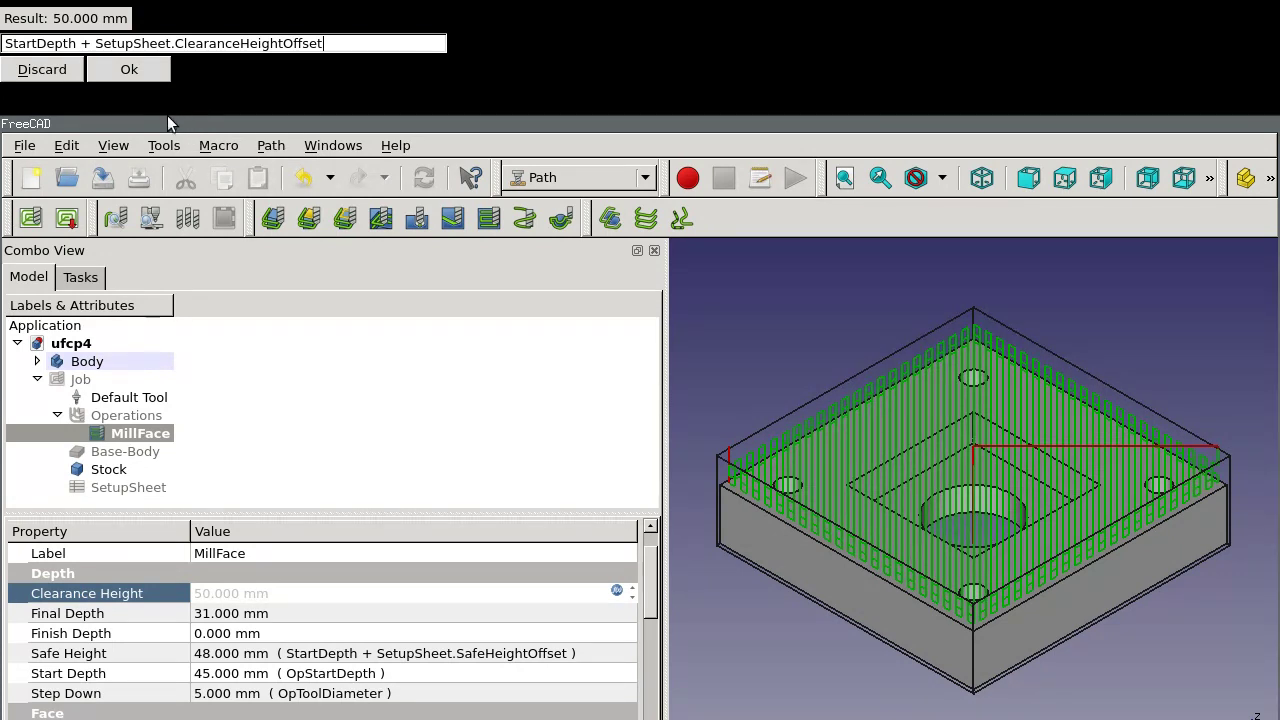
click(65, 67)
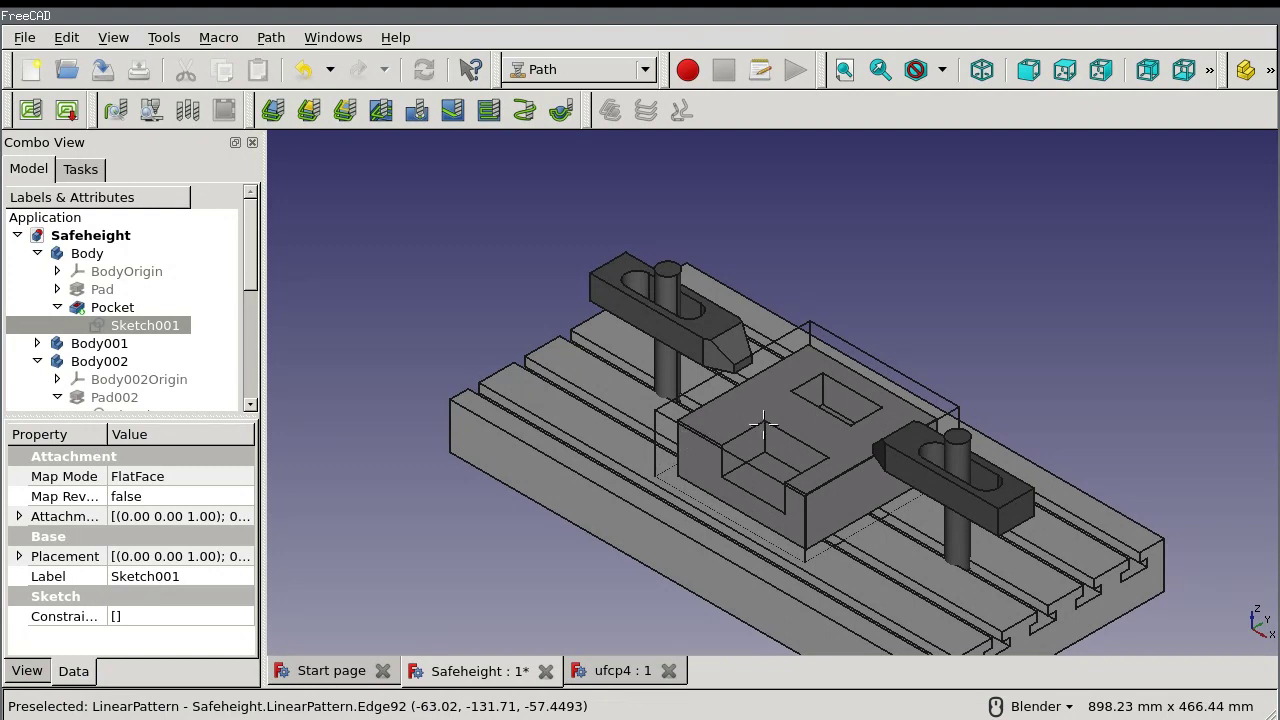
Examine the clamps, stock and pocket of the Safeheight fixture in front and axonometric views to compare clearance and safe heights
mouse_move(763, 425)
mouse_down()
mouse_move(719, 454)
mouse_move(792, 482)
mouse_move(813, 451)
mouse_move(767, 419)
mouse_move(803, 408)
mouse_move(840, 381)
mouse_move(831, 376)
mouse_move(803, 395)
mouse_move(842, 424)
mouse_move(879, 406)
mouse_move(838, 360)
mouse_up()
key(1)
click(553, 290)
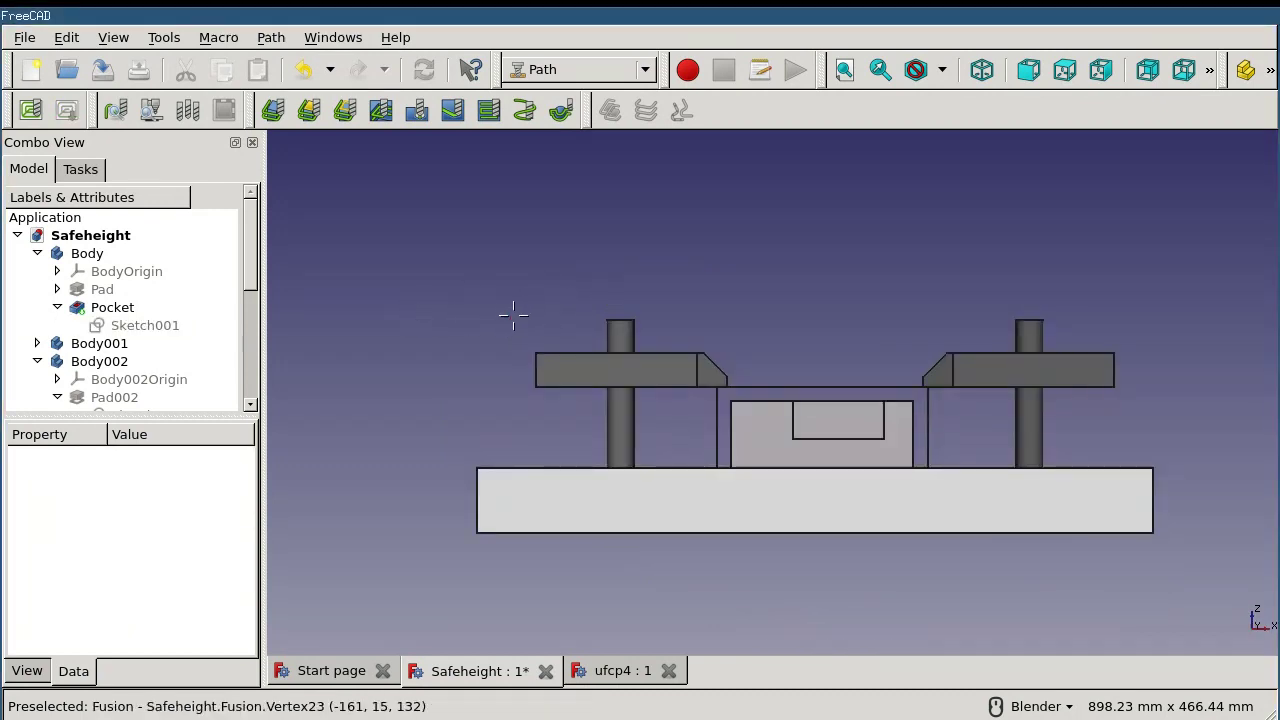
drag(509, 316, 1053, 300)
drag(750, 380, 889, 370)
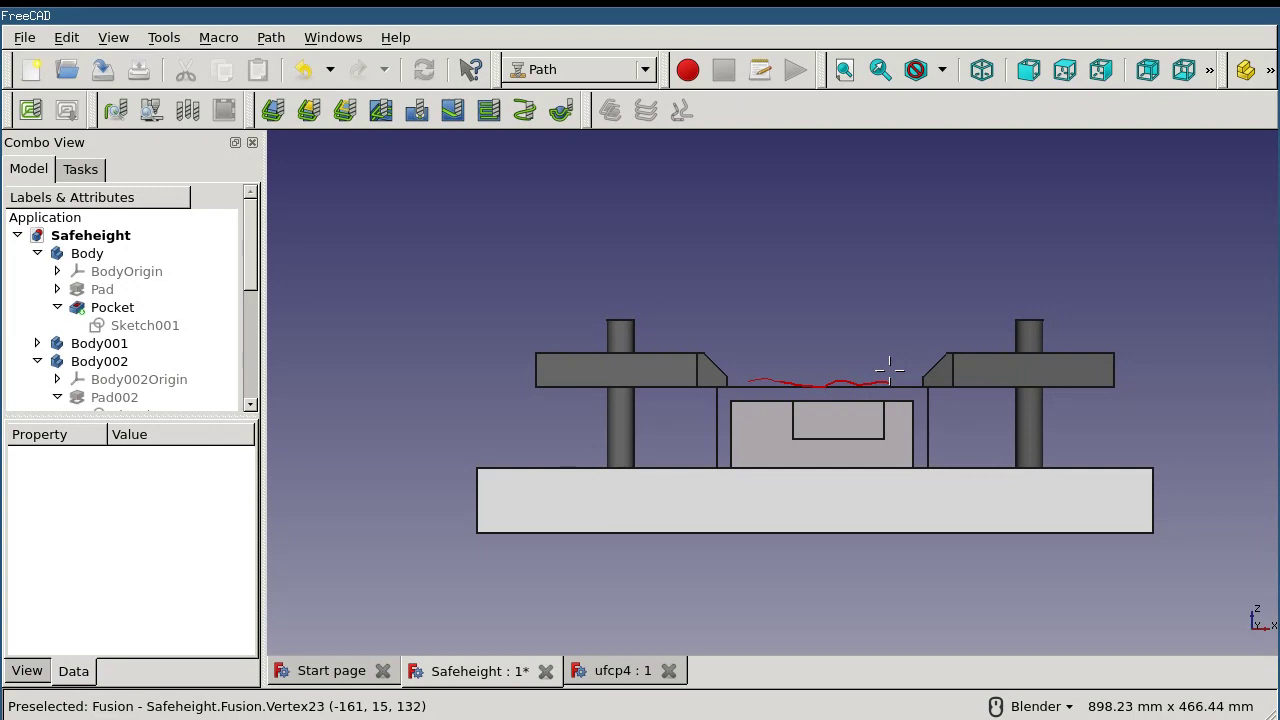
click(982, 69)
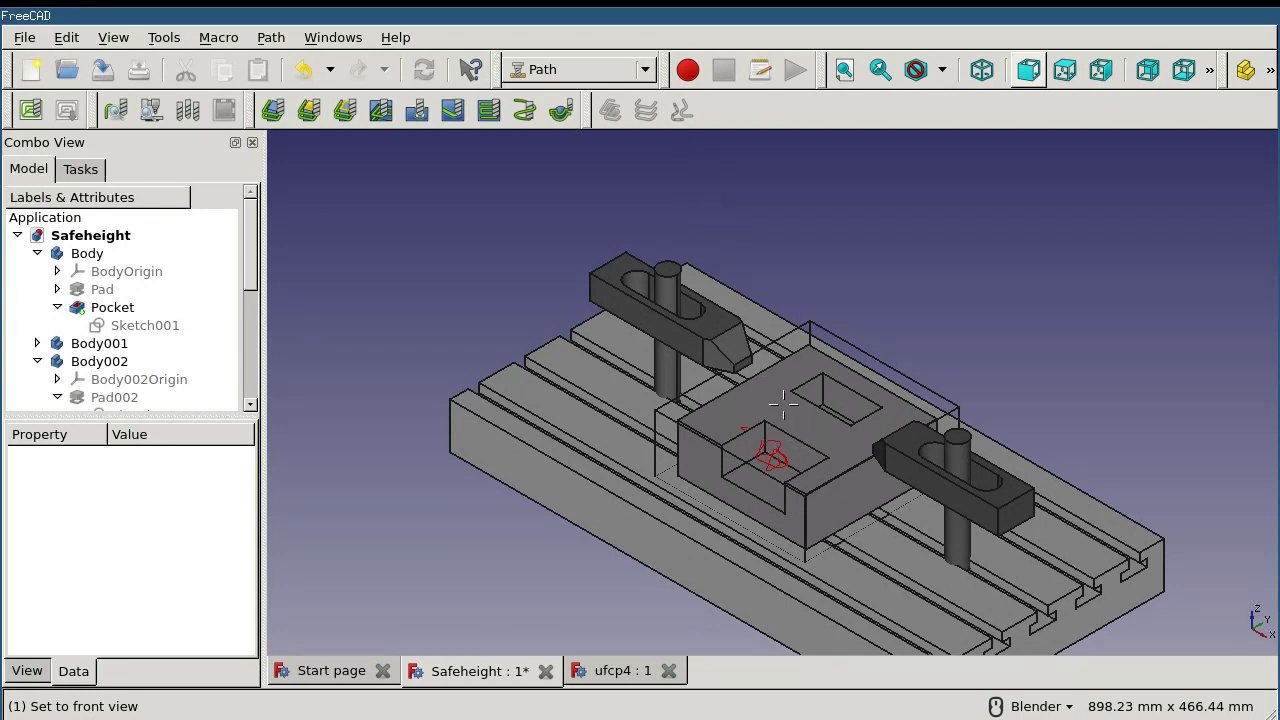
key(1)
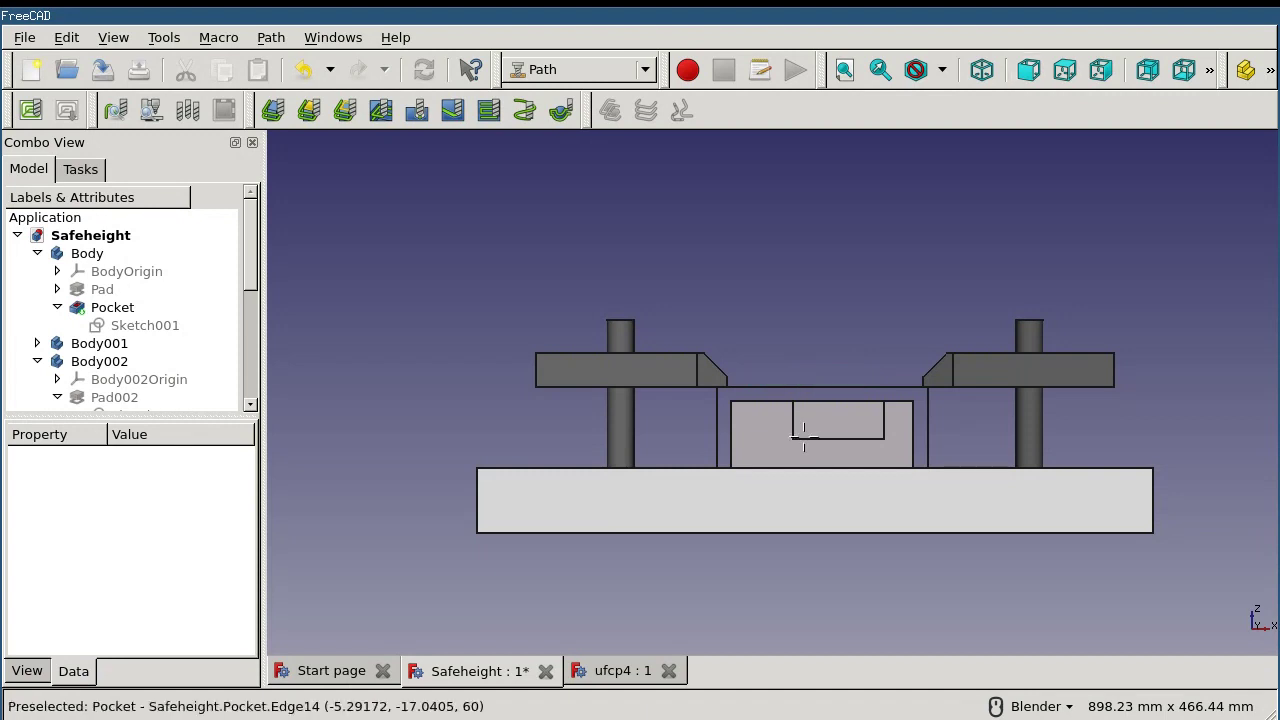
drag(800, 440, 882, 434)
drag(716, 478, 733, 479)
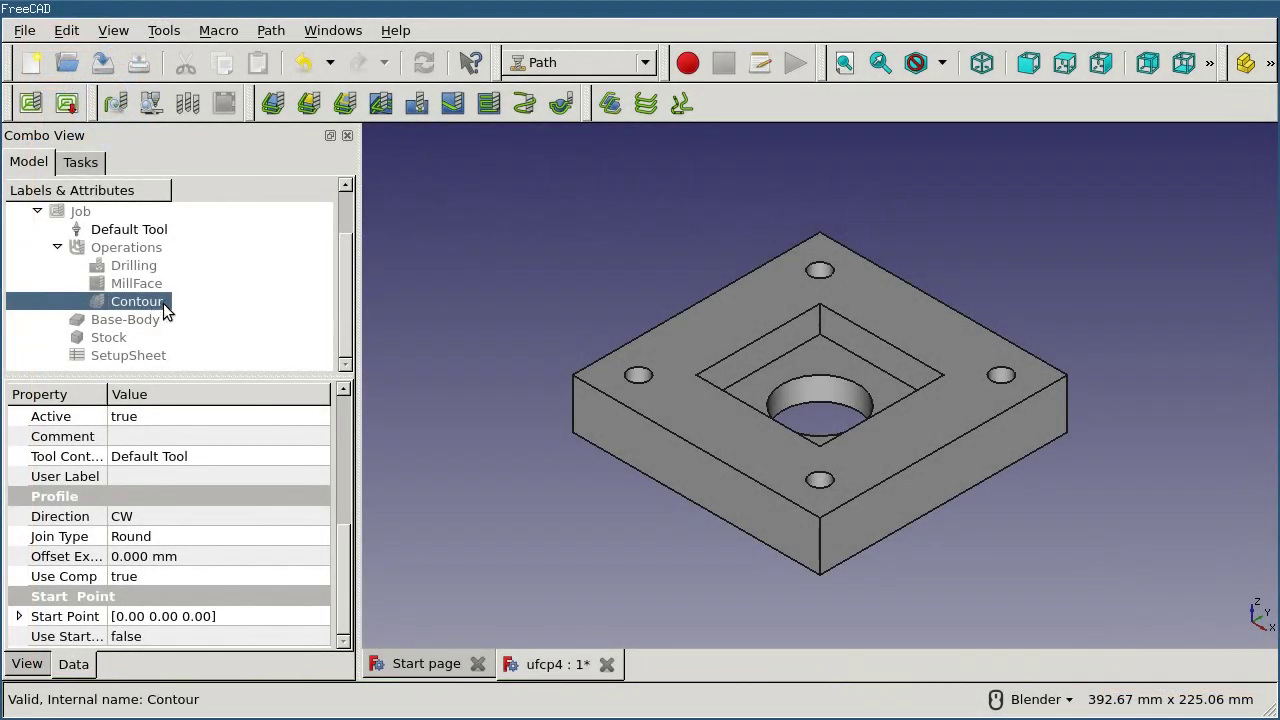
Show the toolpaths of the Contour, MillFace and Drilling operations, then clear the selection
key(space)
click(148, 285)
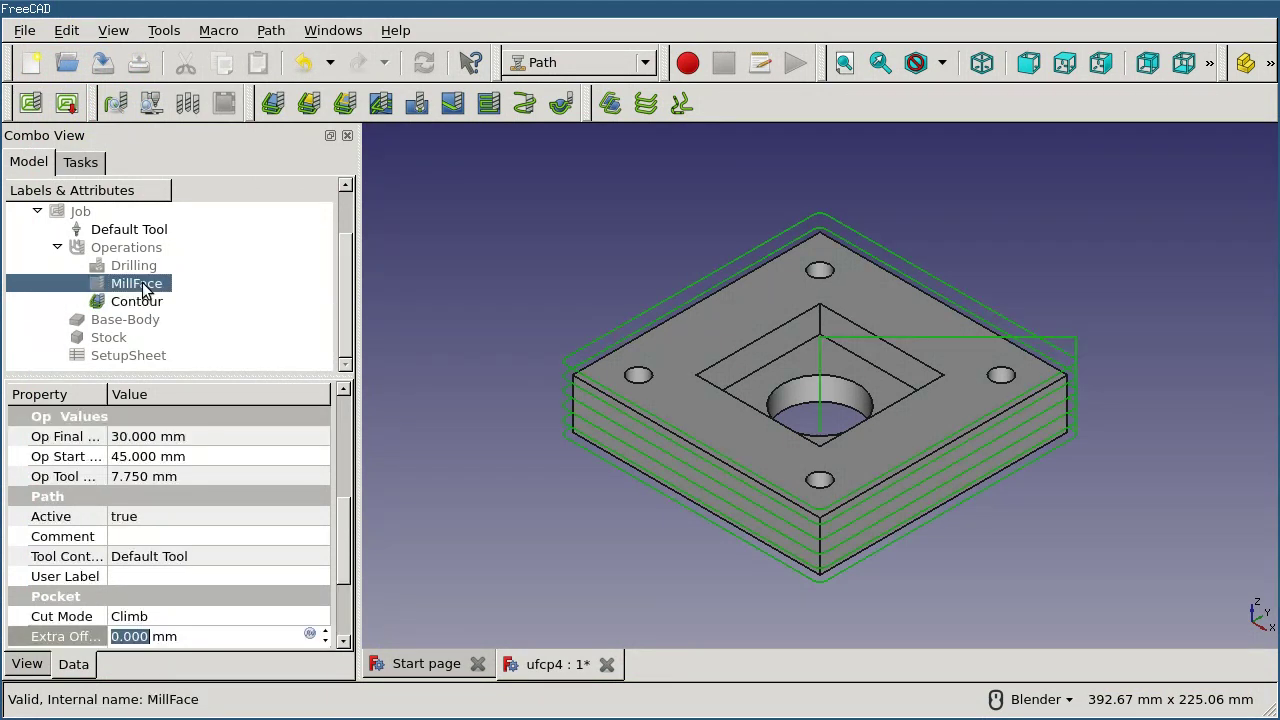
key(space)
click(145, 268)
key(space)
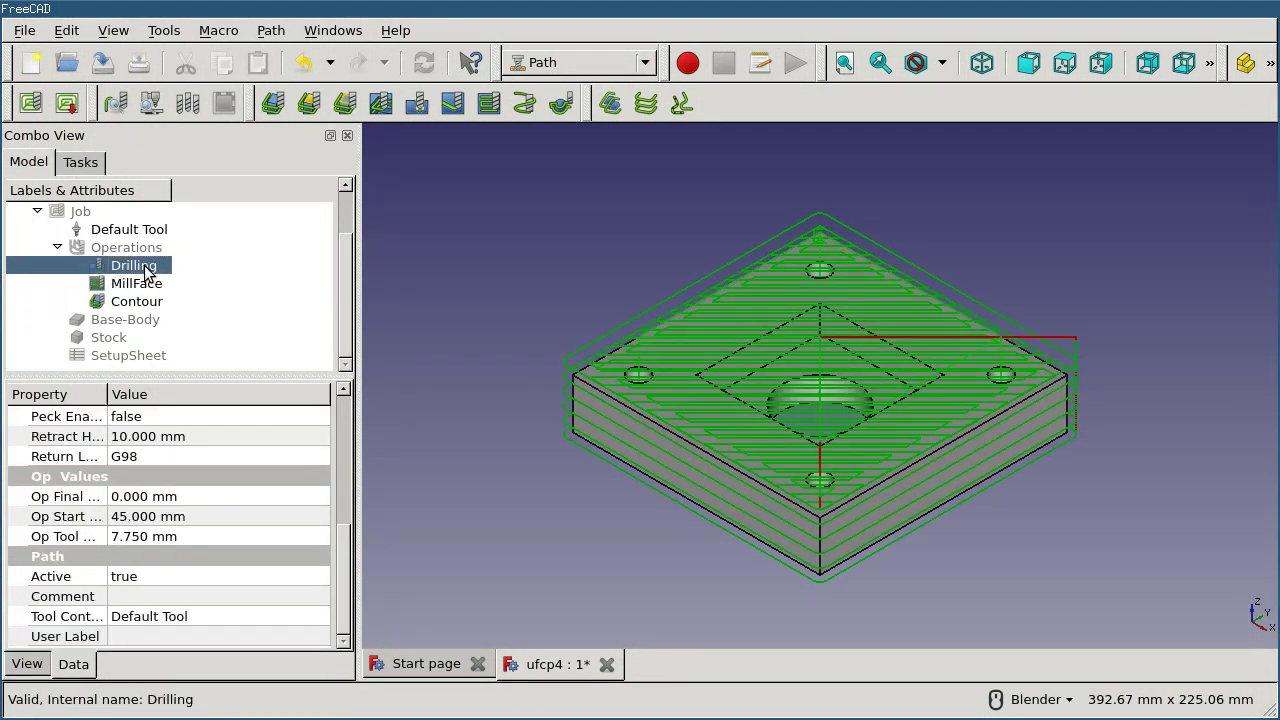
click(196, 285)
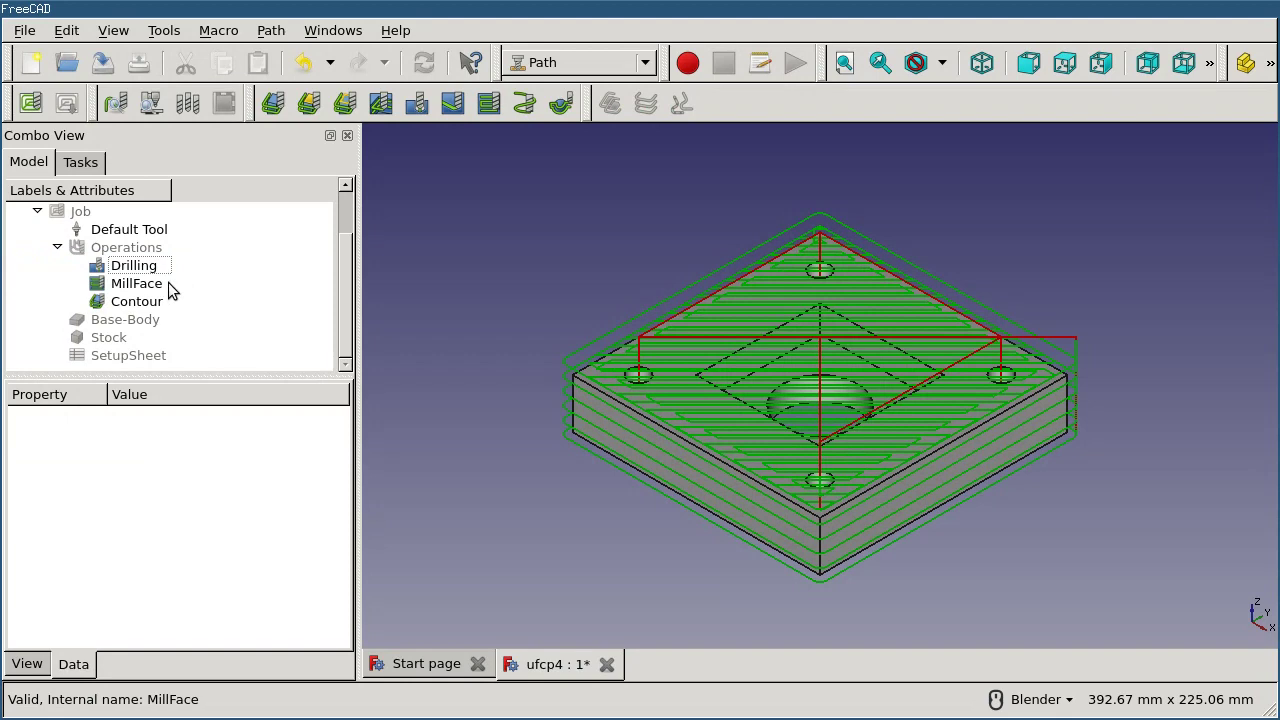
Move Drilling to the end of the job's workplan, after MillFace and Contour, and accept the job edit
double_click(88, 213)
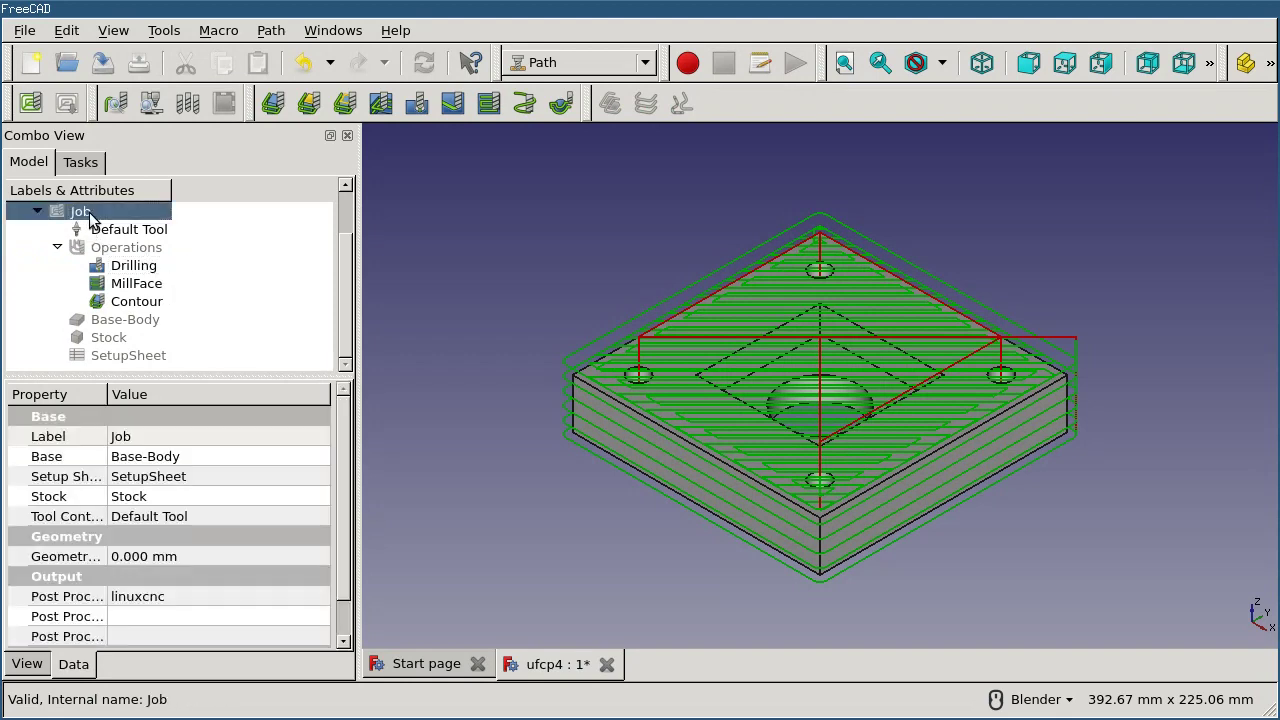
click(290, 284)
mouse_move(124, 329)
mouse_down()
mouse_move(134, 349)
mouse_move(120, 352)
mouse_up()
click(231, 209)
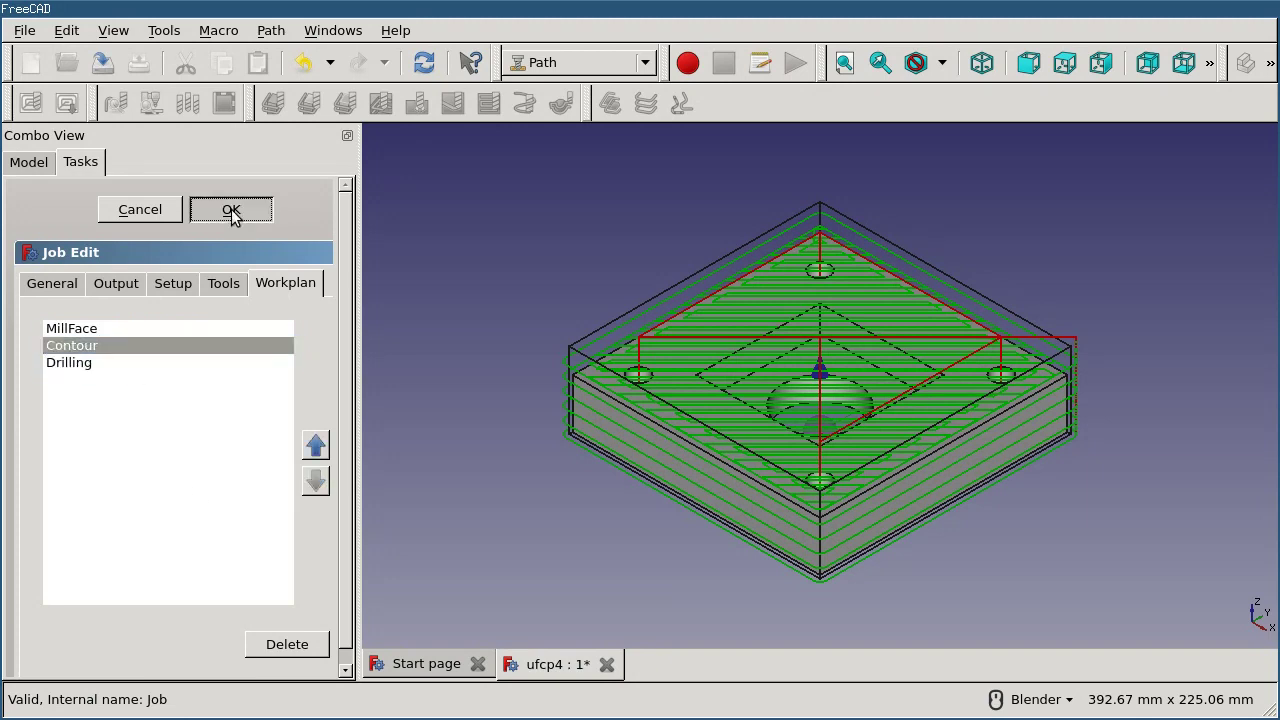
Edit the job's Operations compound to place Drilling between MillFace and Contour, and accept the new order
double_click(131, 249)
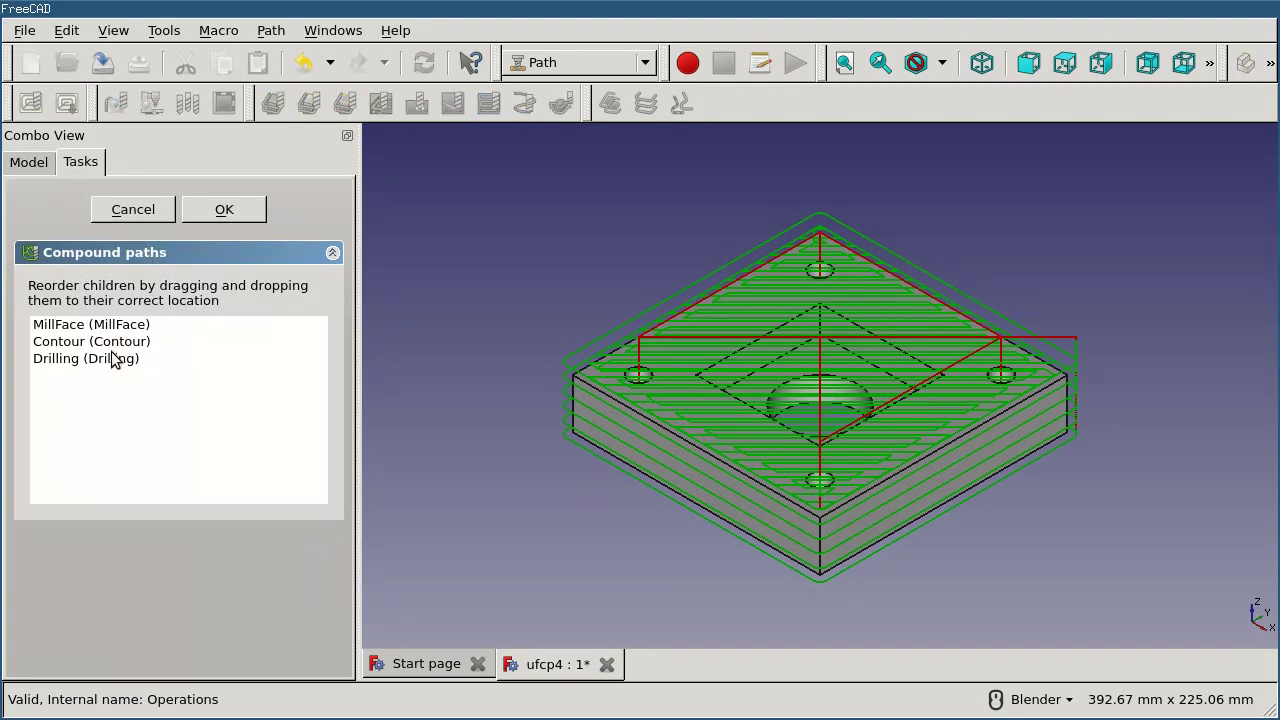
drag(113, 361, 128, 342)
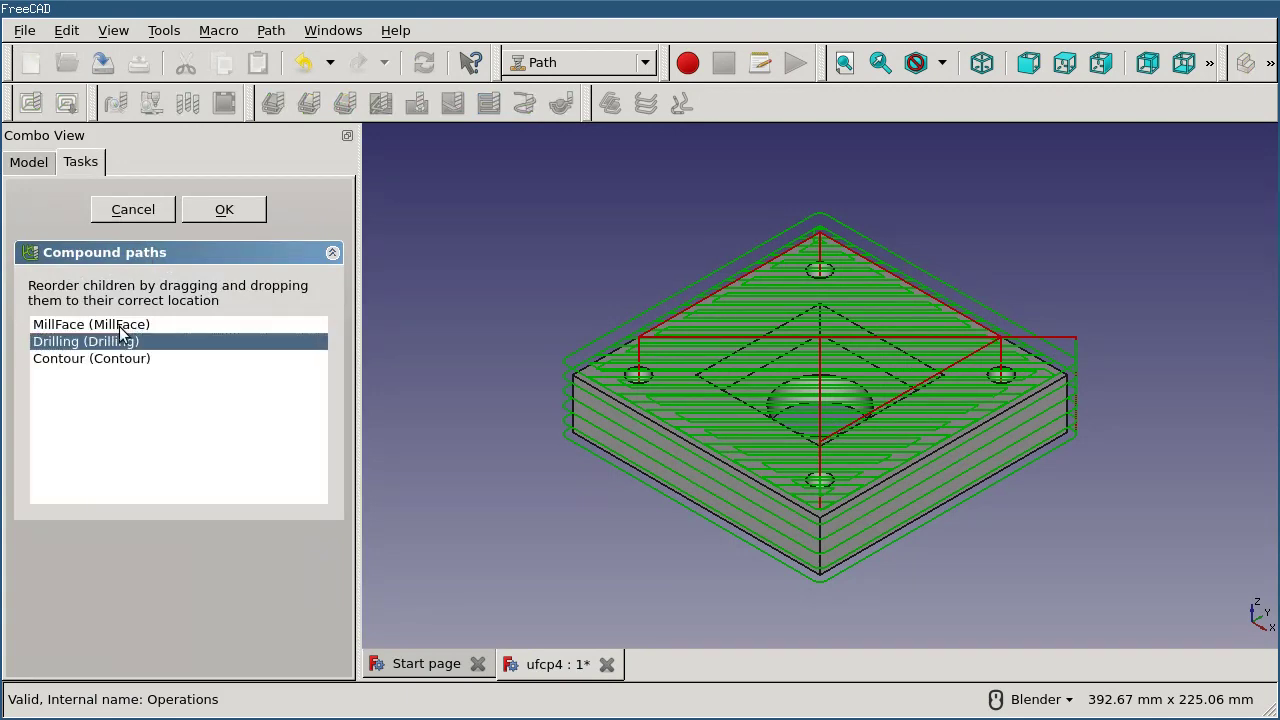
click(228, 210)
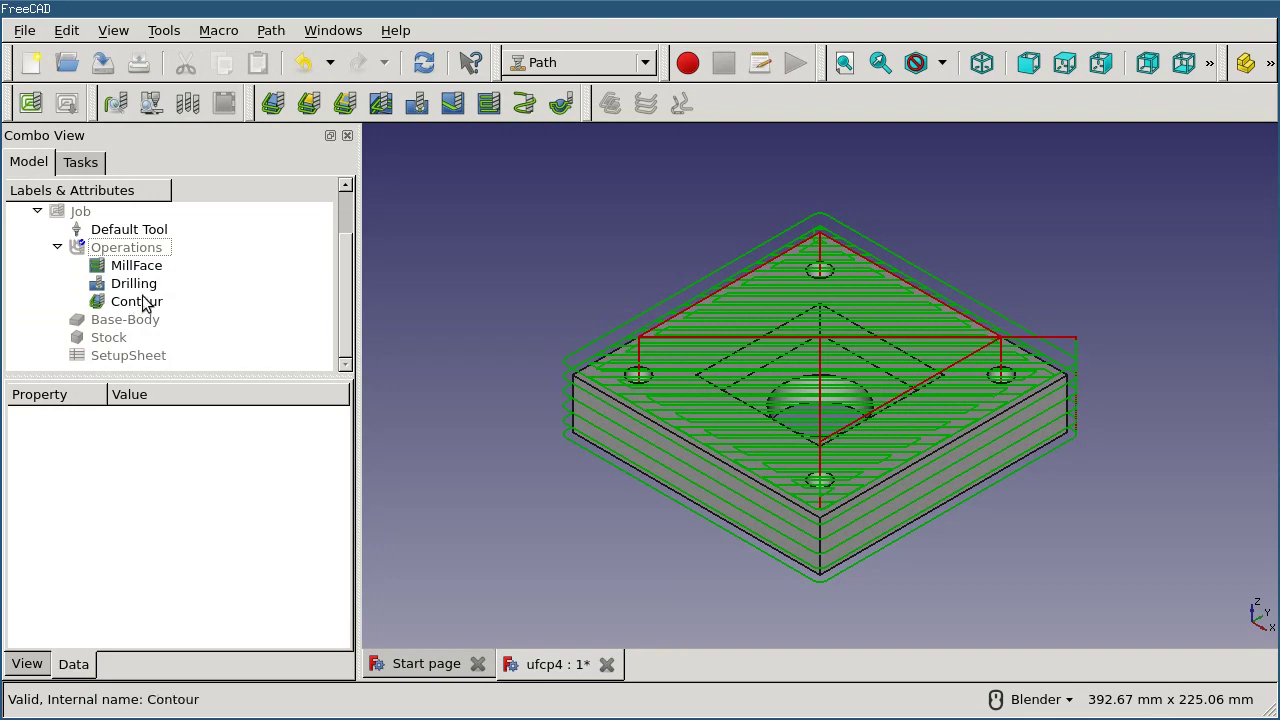
Mark the MillFace operation for recompute, recompute the document and clear the selection
right_click(126, 267)
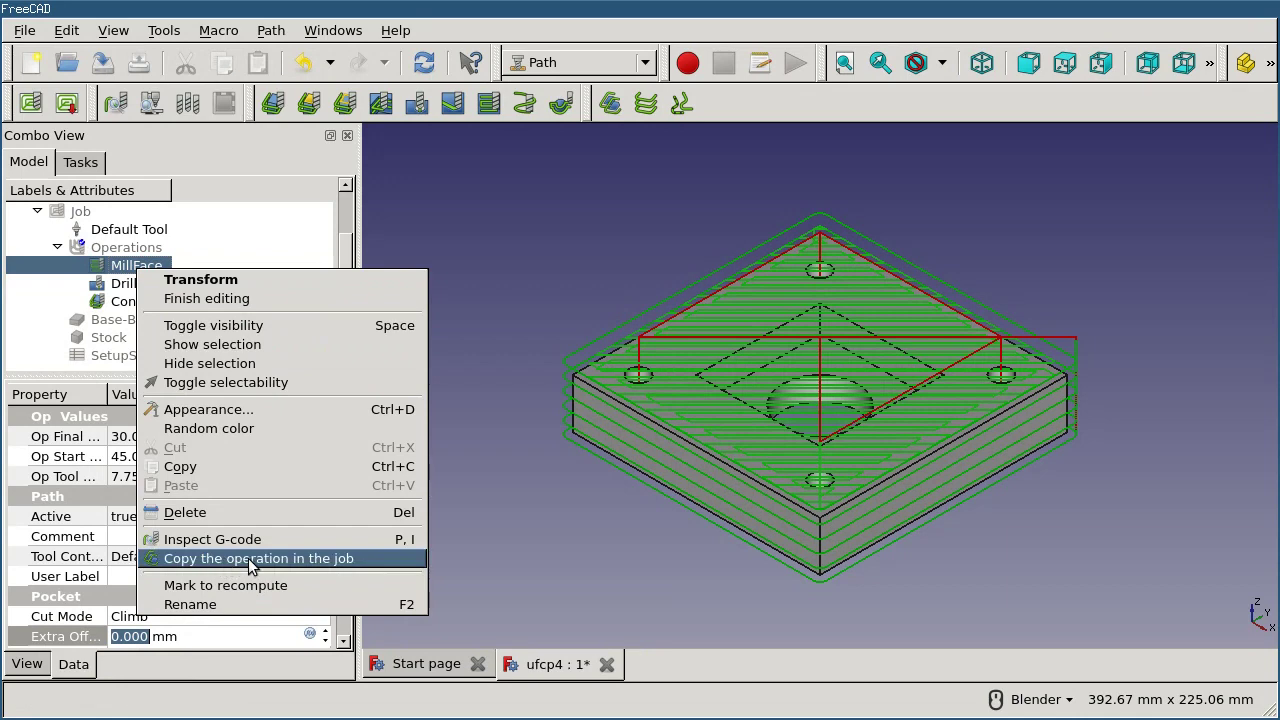
click(253, 585)
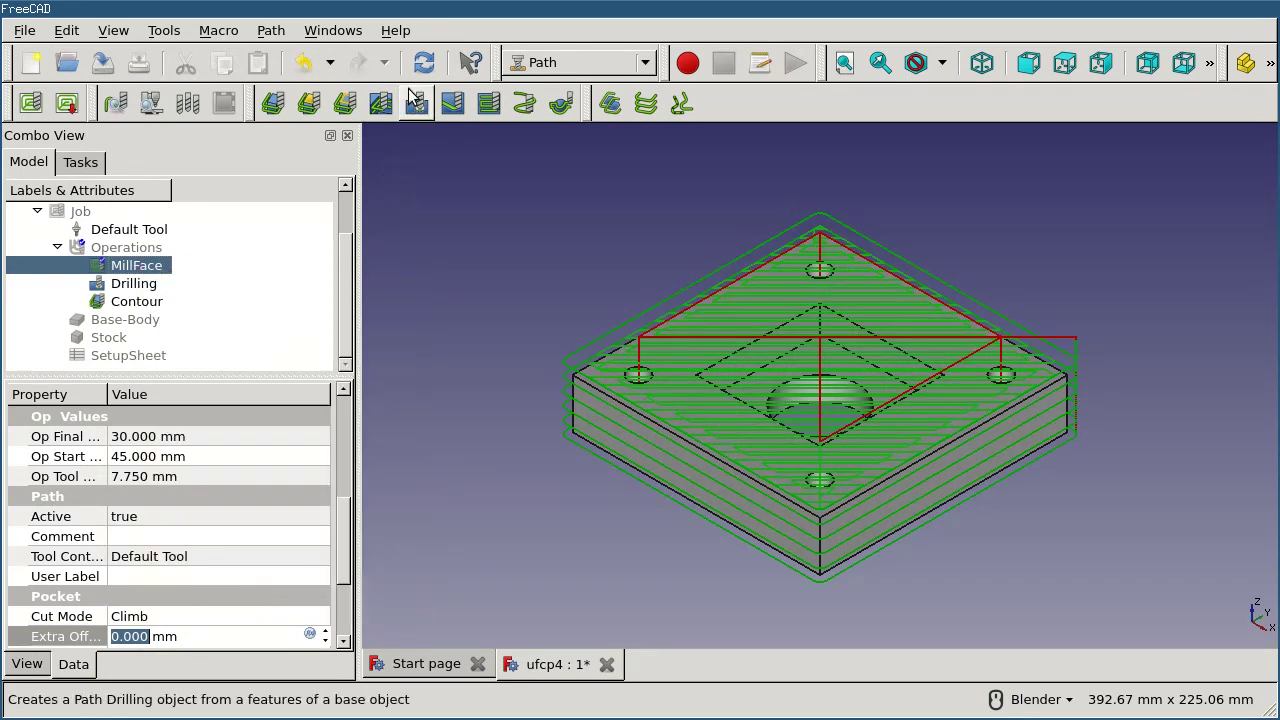
click(424, 62)
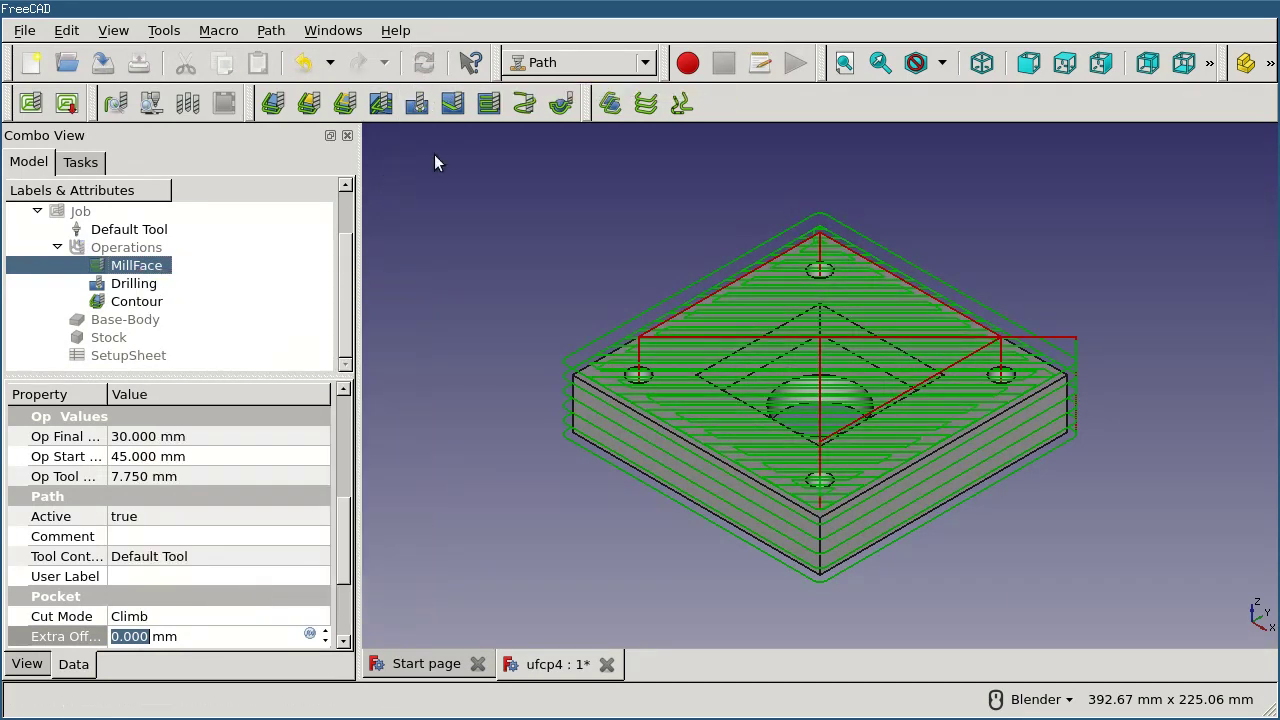
click(472, 297)
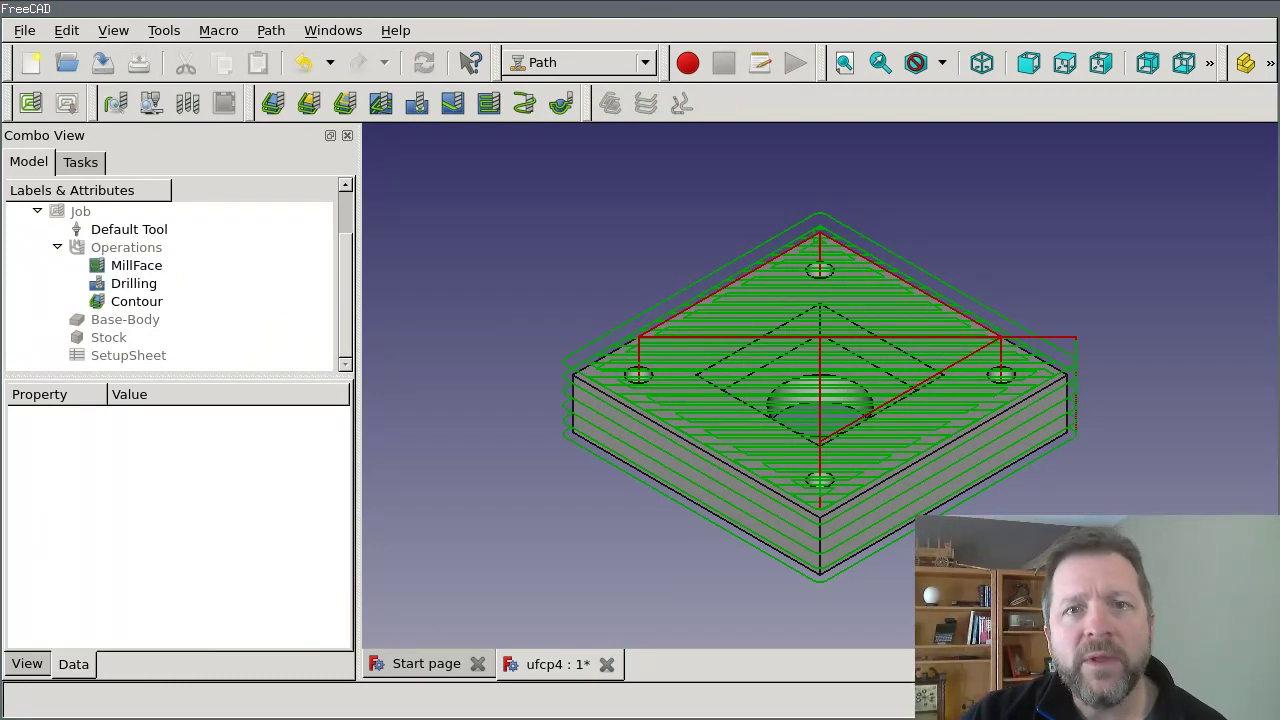